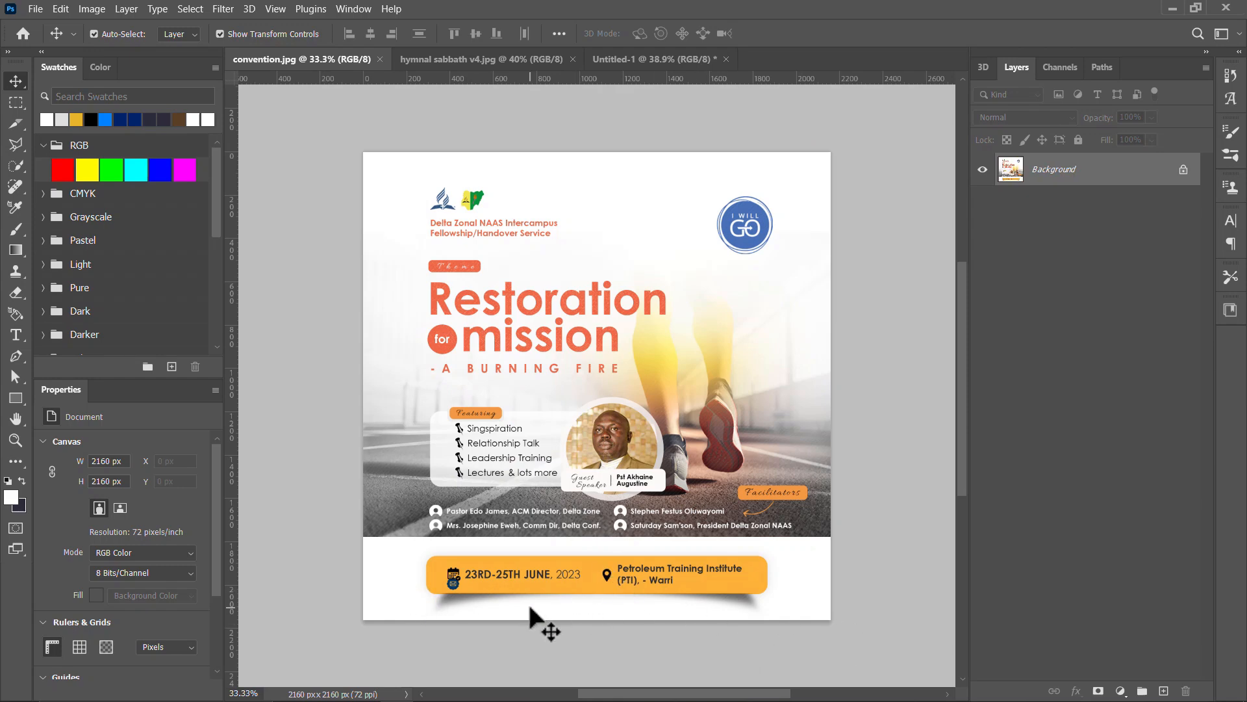
Step: Look at the contact bar with the curved shadow in the hymnal sabbath v4.jpg flyer
{"action": "left_click", "coordinate": [433, 59]}
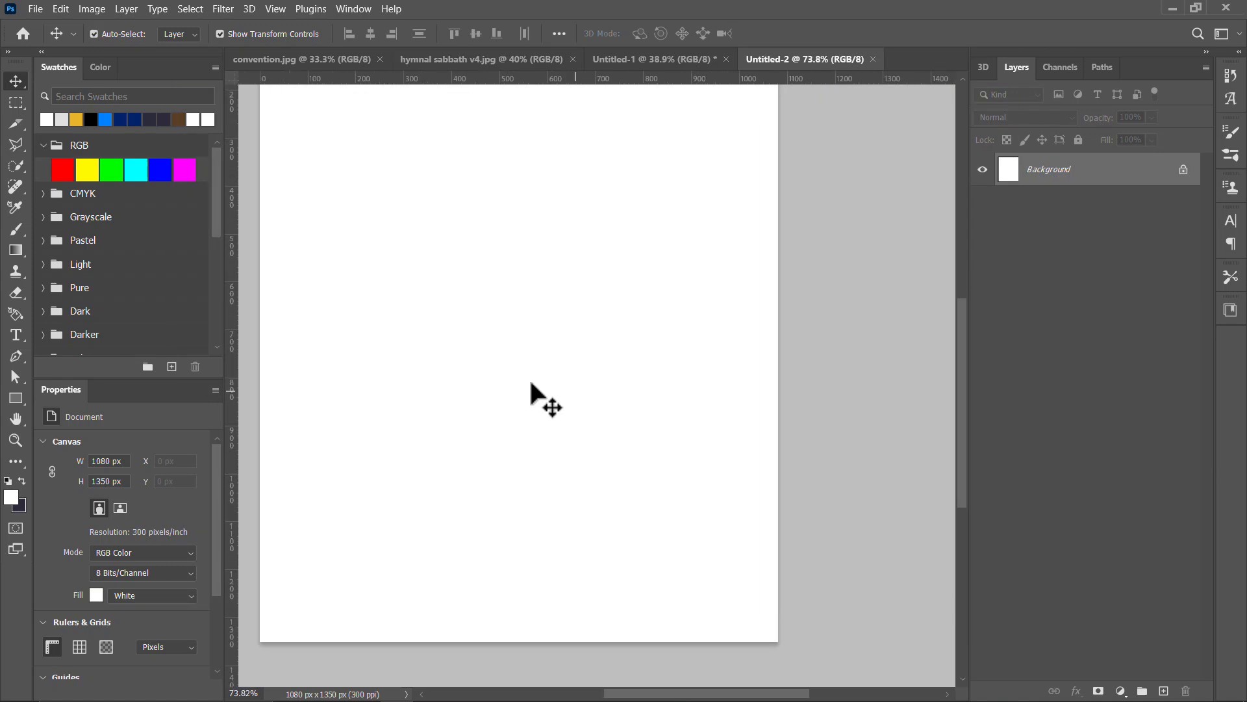
{"action": "left_click_drag", "start_coordinate": [535, 398], "coordinate": [560, 304]}
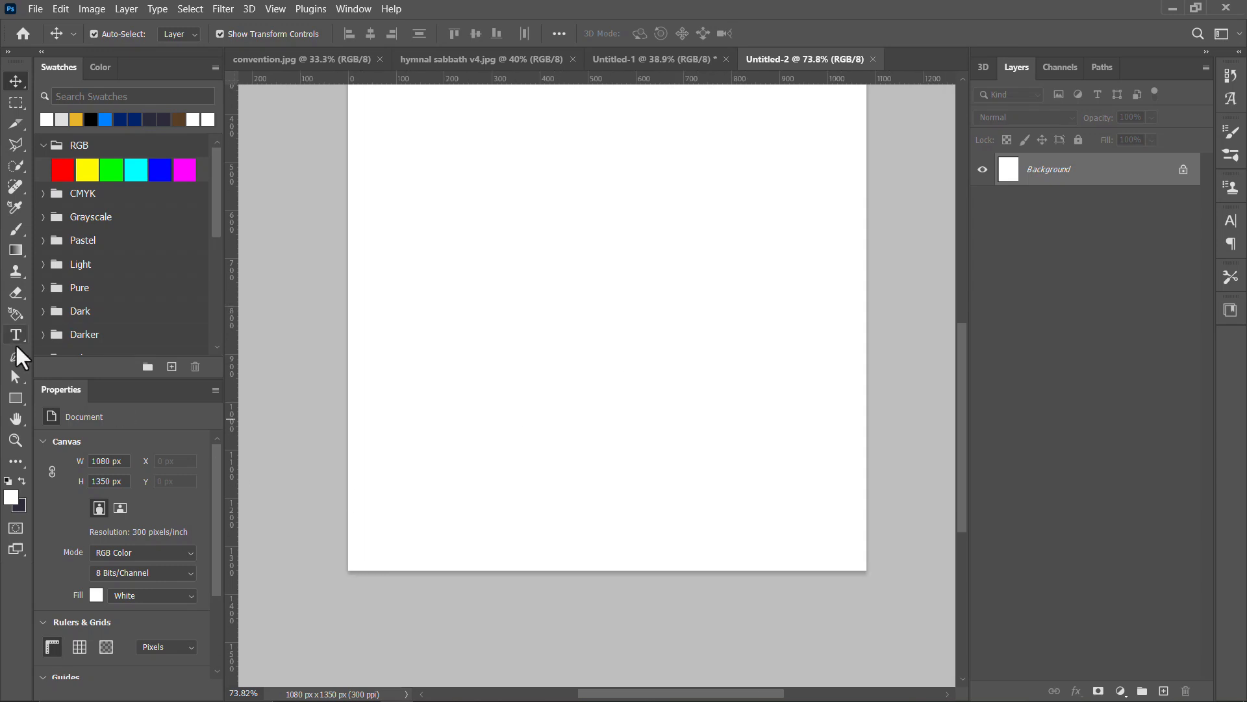
Step: Draw a black rectangle about 736 × 136 px in the lower part of the canvas and round its corners to about 17 px
{"action": "left_click", "coordinate": [15, 399]}
{"action": "mouse_move", "coordinate": [456, 415]}
{"action": "left_mouse_down"}
{"action": "mouse_move", "coordinate": [832, 504]}
{"action": "mouse_move", "coordinate": [757, 479]}
{"action": "mouse_move", "coordinate": [782, 478]}
{"action": "mouse_move", "coordinate": [754, 487]}
{"action": "mouse_move", "coordinate": [816, 488]}
{"action": "mouse_move", "coordinate": [790, 484]}
{"action": "left_mouse_up"}
{"action": "scroll", "coordinate": [783, 437], "scroll_direction": "up", "scroll_amount": 3}
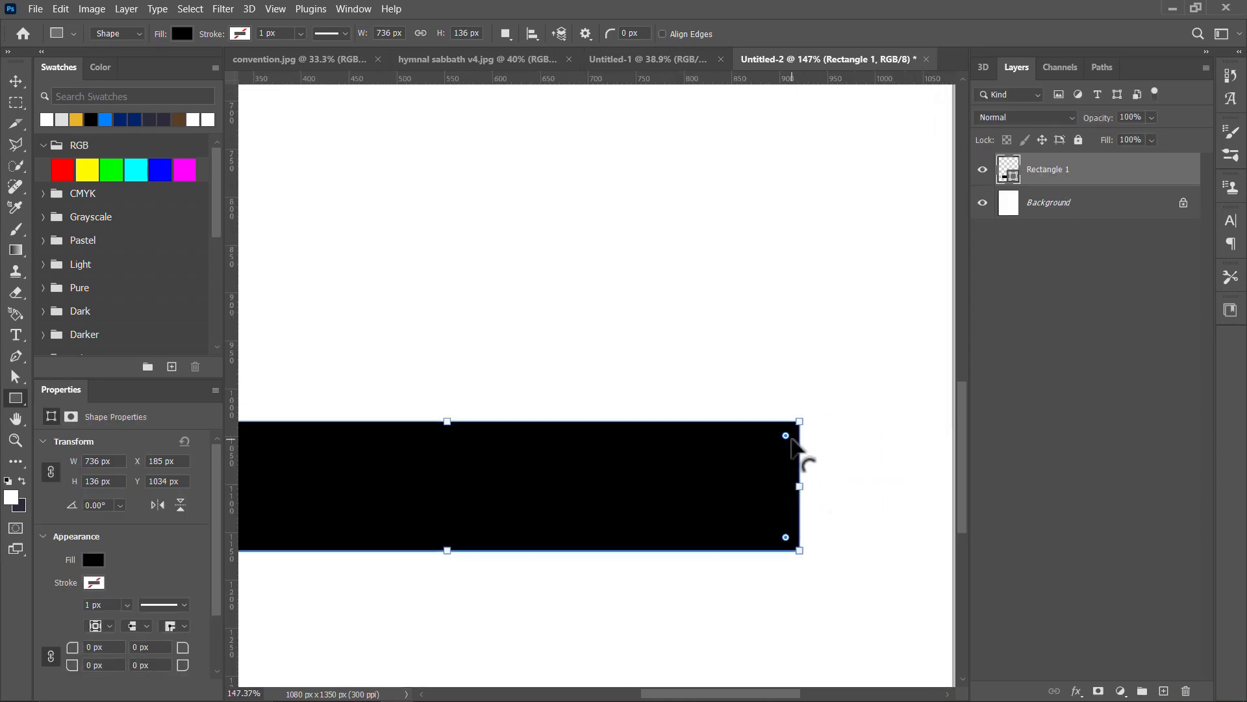
{"action": "left_click_drag", "start_coordinate": [786, 436], "coordinate": [787, 440]}
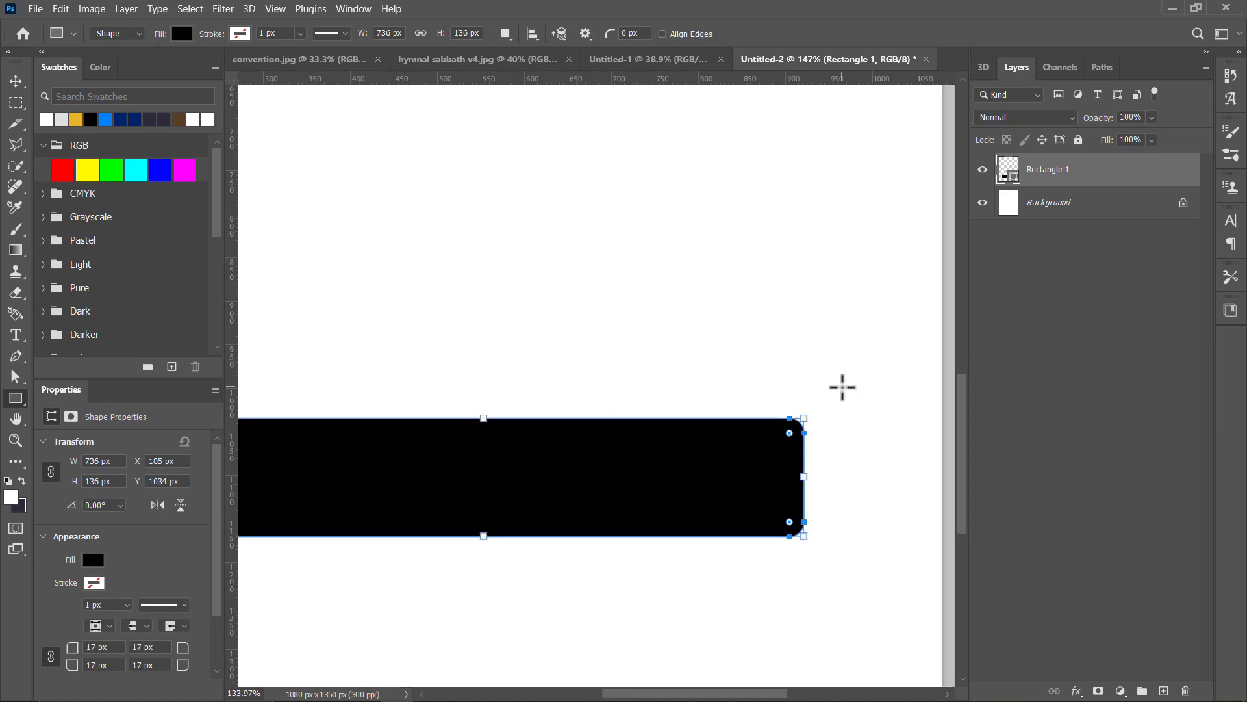
Step: Draw a white rectangle about 256 × 232 px over the left end of the black bar and clip it to the bar
{"action": "scroll", "coordinate": [841, 384], "scroll_direction": "down", "scroll_amount": 3}
{"action": "left_click_drag", "start_coordinate": [381, 380], "coordinate": [523, 508]}
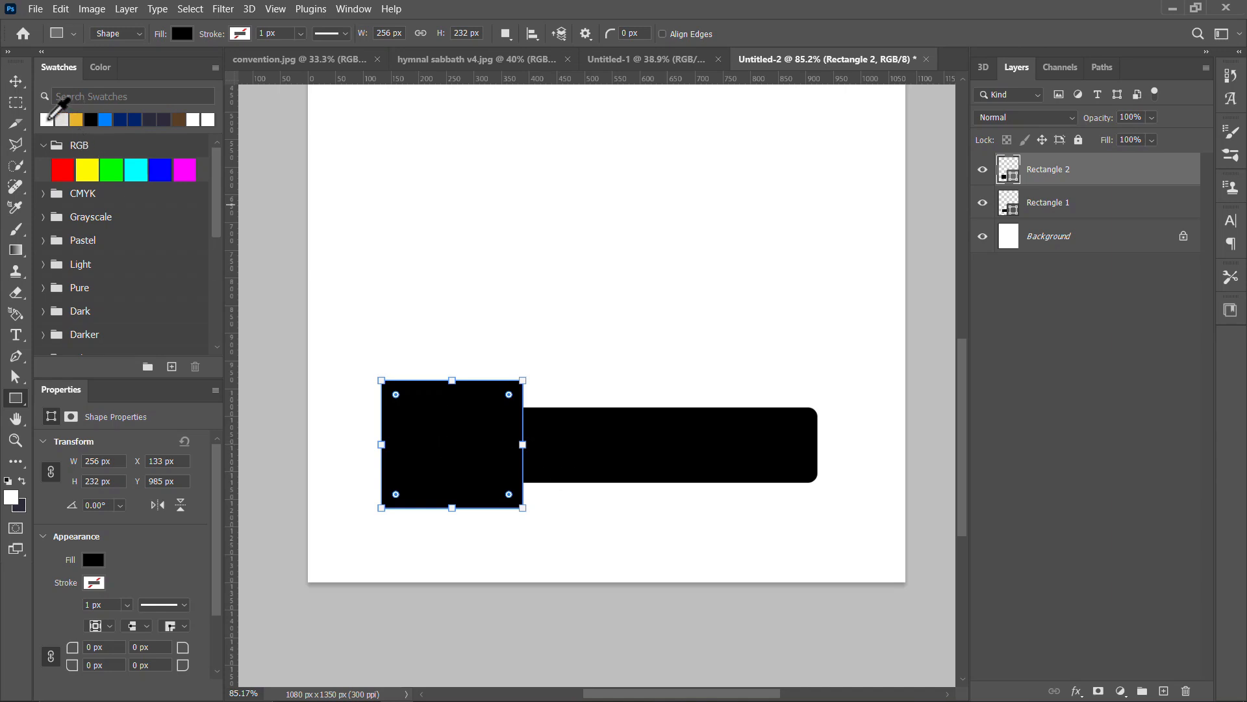
{"action": "left_click", "coordinate": [46, 119]}
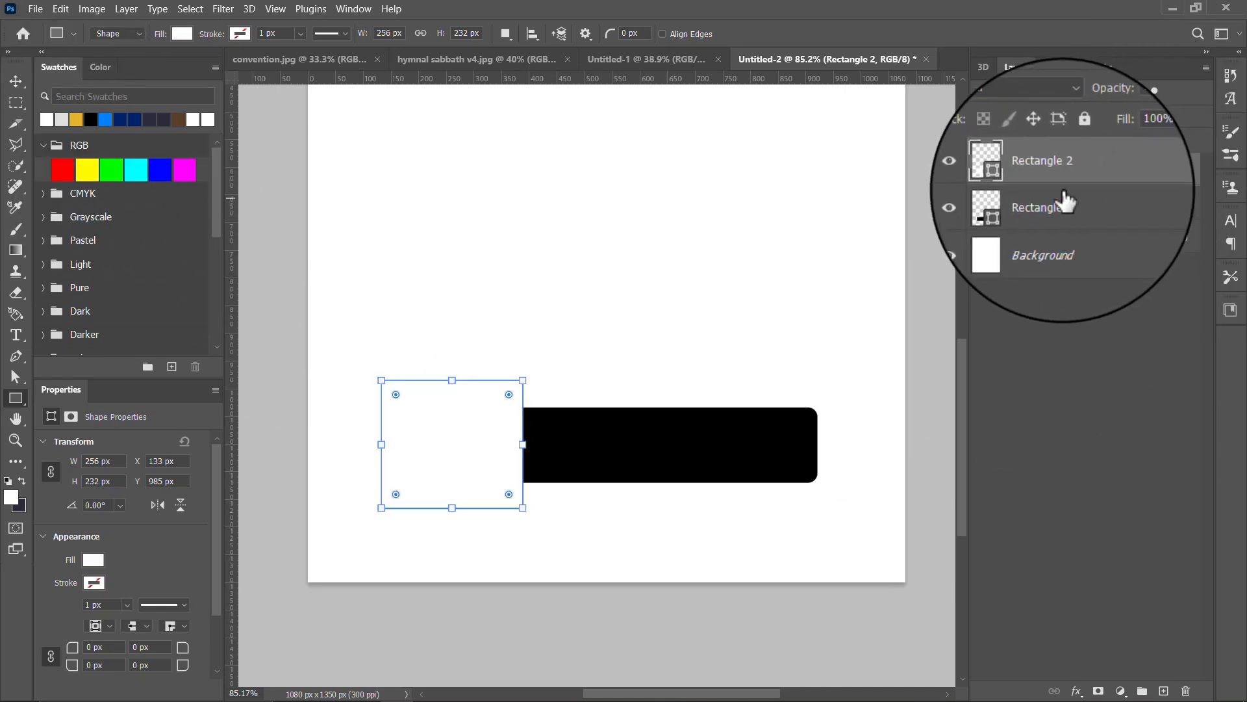
{"action": "left_click_drag", "start_coordinate": [1089, 199], "coordinate": [1090, 174]}
{"action": "left_click", "coordinate": [1100, 181], "text": "alt"}
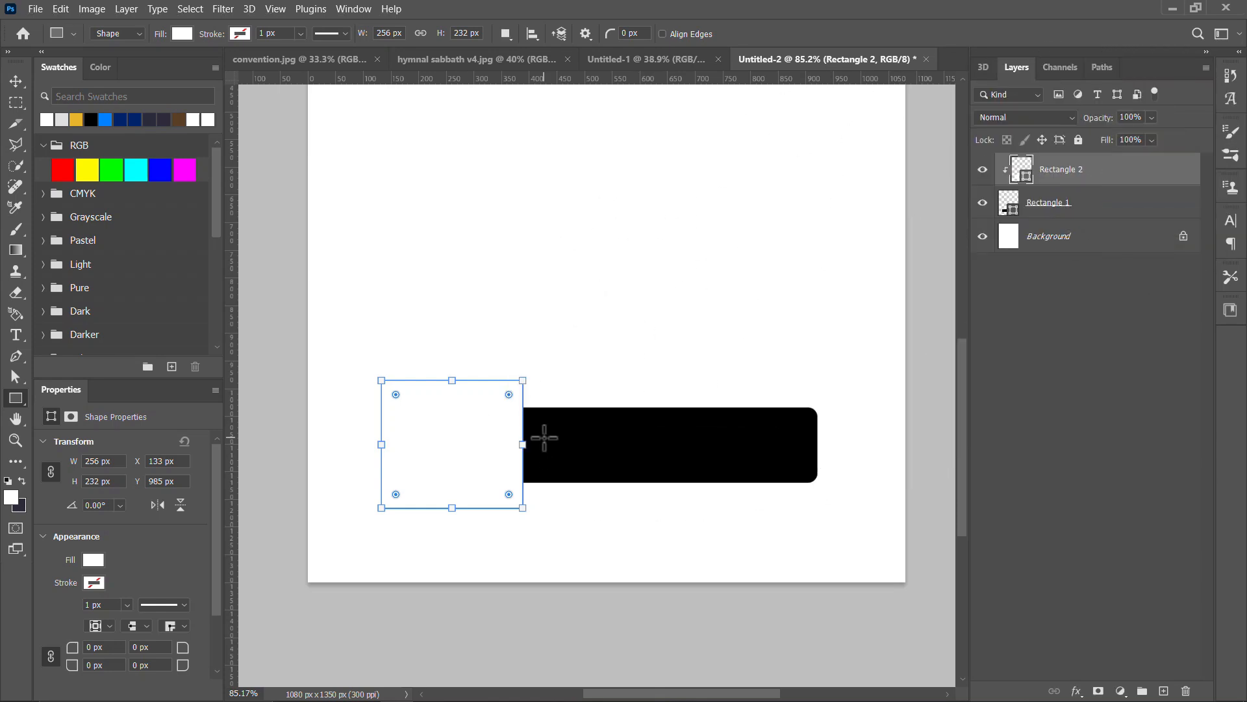
Step: Change the fill of the long rounded bar to white
{"action": "left_click", "coordinate": [15, 80]}
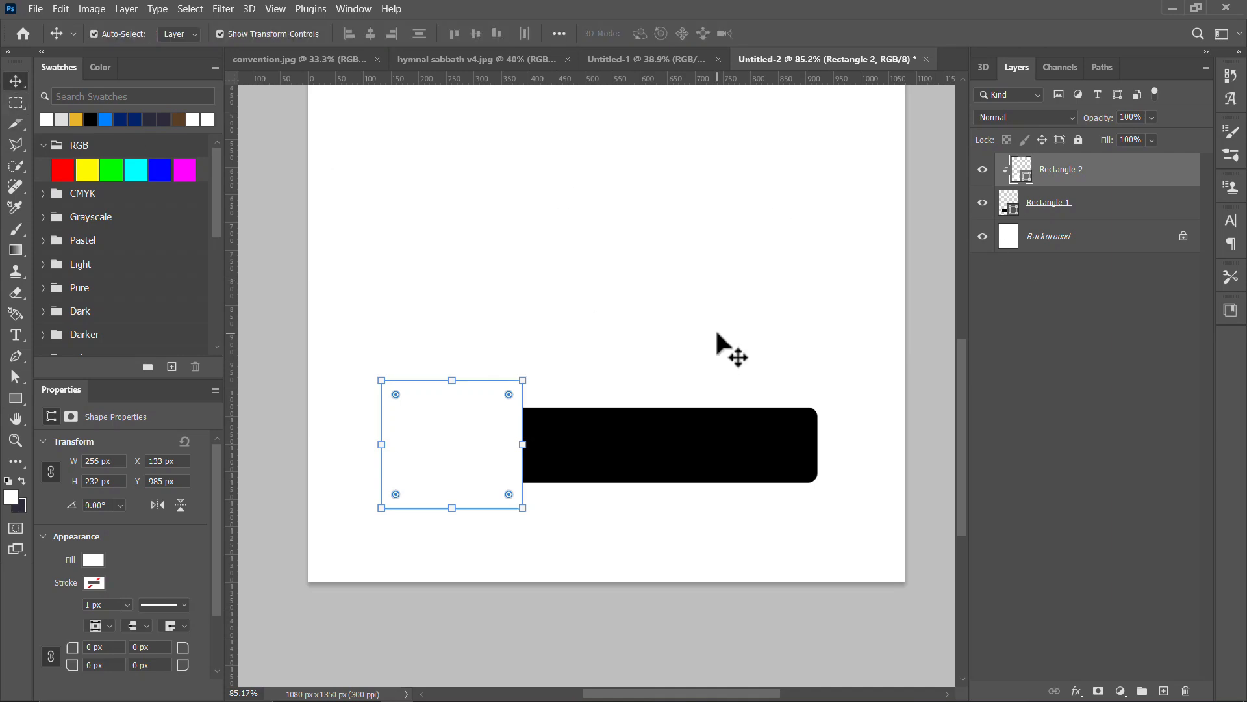
{"action": "left_click", "coordinate": [402, 455]}
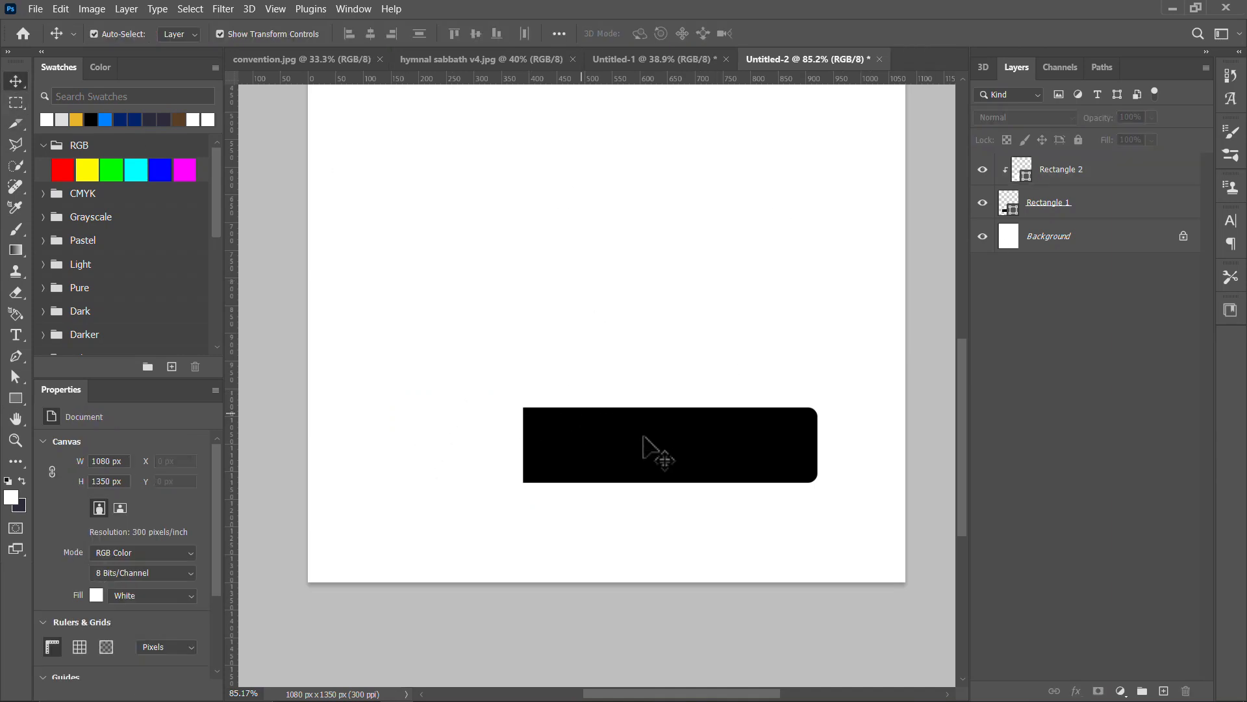
{"action": "scroll", "coordinate": [732, 468], "scroll_direction": "down", "scroll_amount": 1}
{"action": "left_click", "coordinate": [732, 467]}
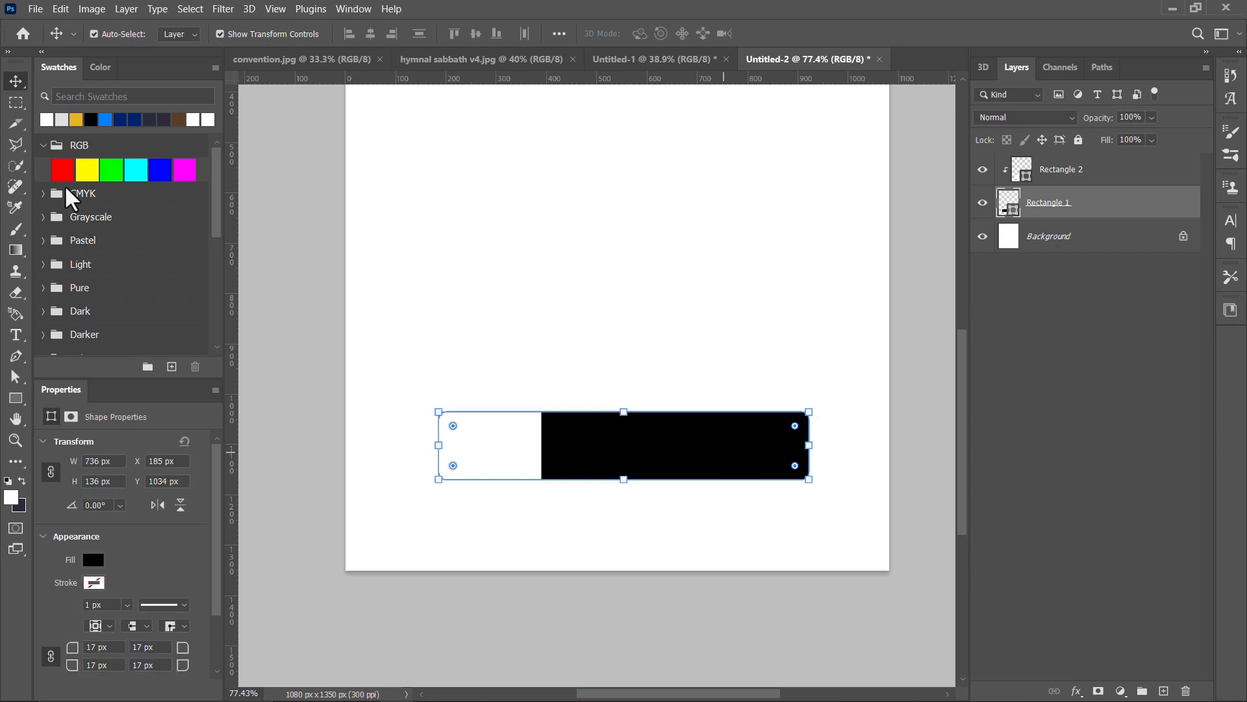
{"action": "left_click_drag", "start_coordinate": [390, 249], "coordinate": [645, 423]}
{"action": "left_click", "coordinate": [775, 332]}
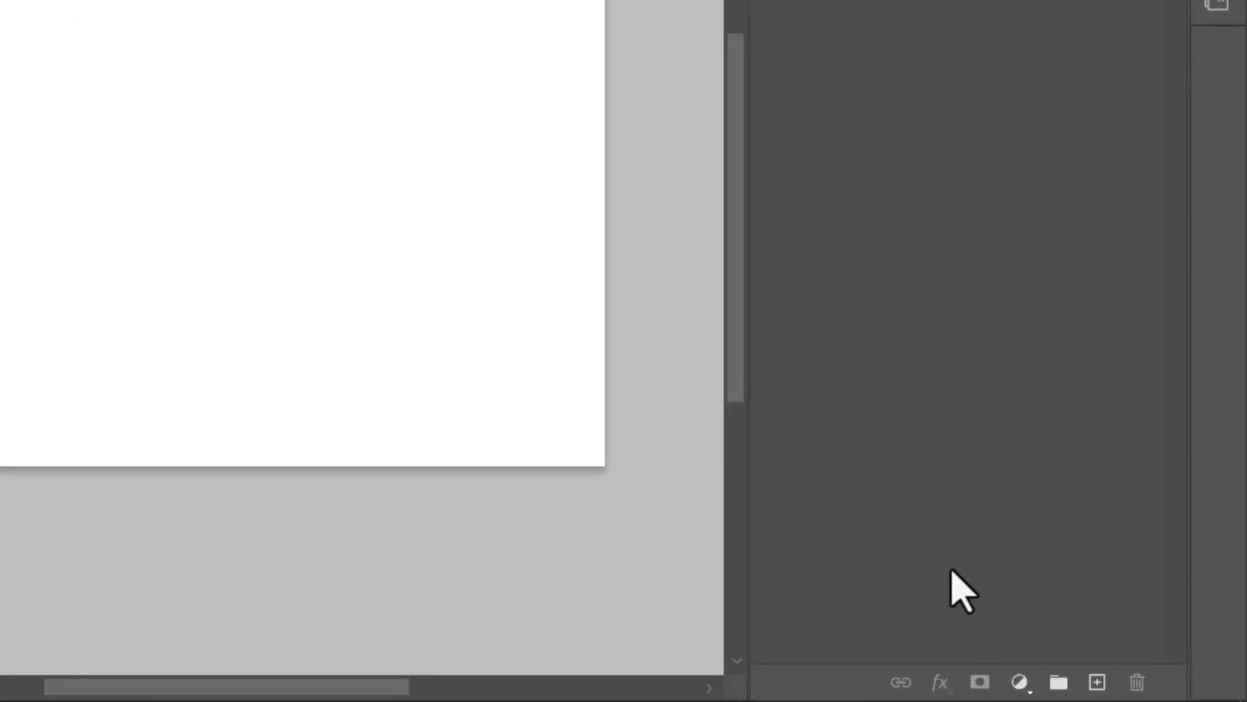
Step: Add a Solid Color fill layer in light grey e0e0e0
{"action": "left_click", "coordinate": [1122, 691]}
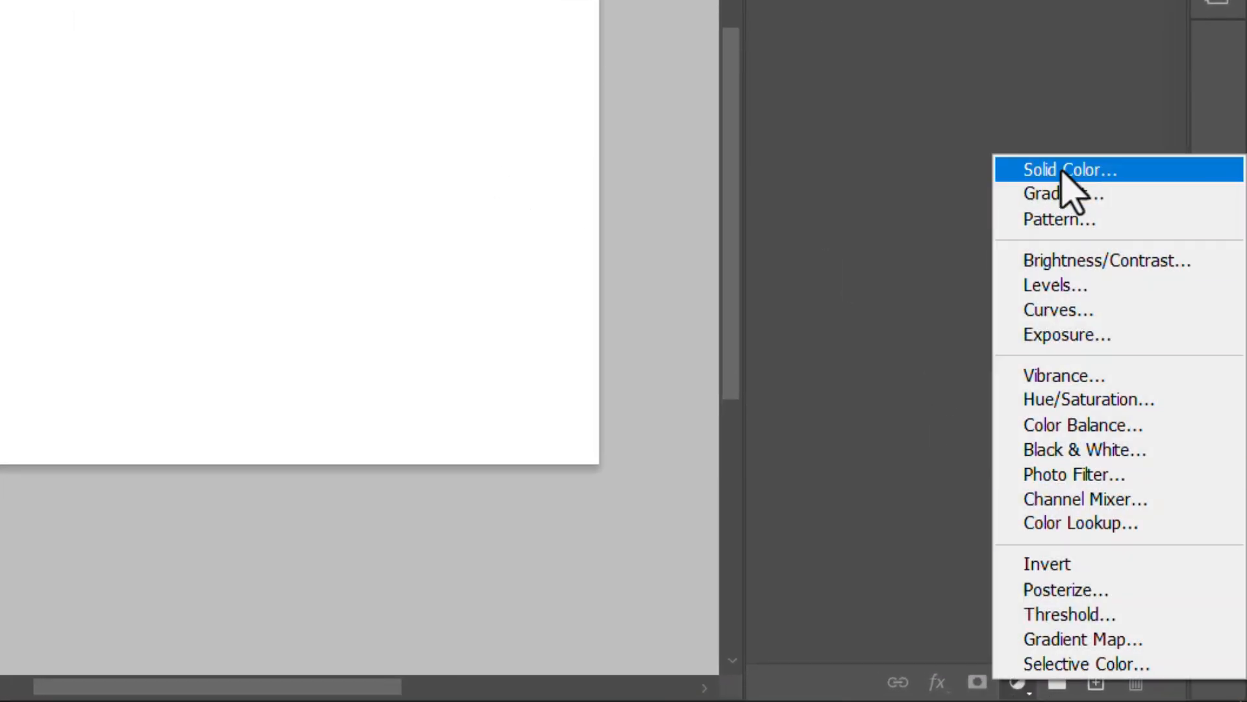
{"action": "left_click", "coordinate": [1063, 170]}
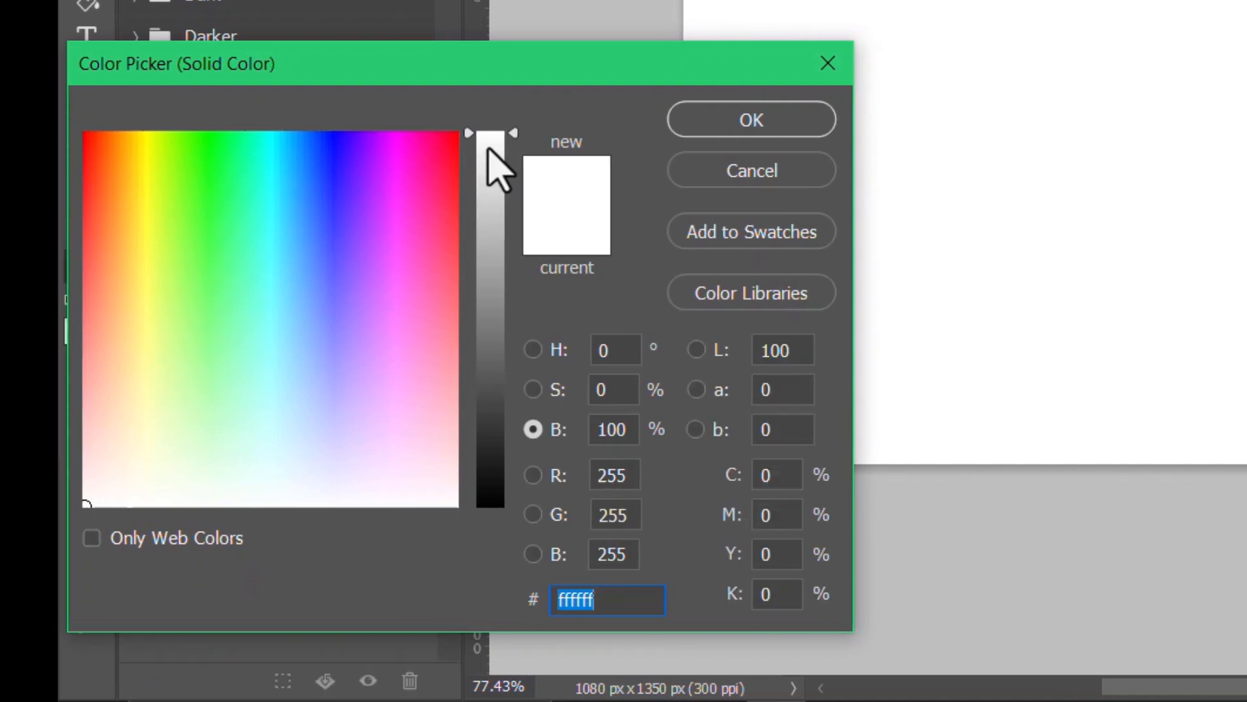
{"action": "left_click_drag", "start_coordinate": [488, 148], "coordinate": [497, 175]}
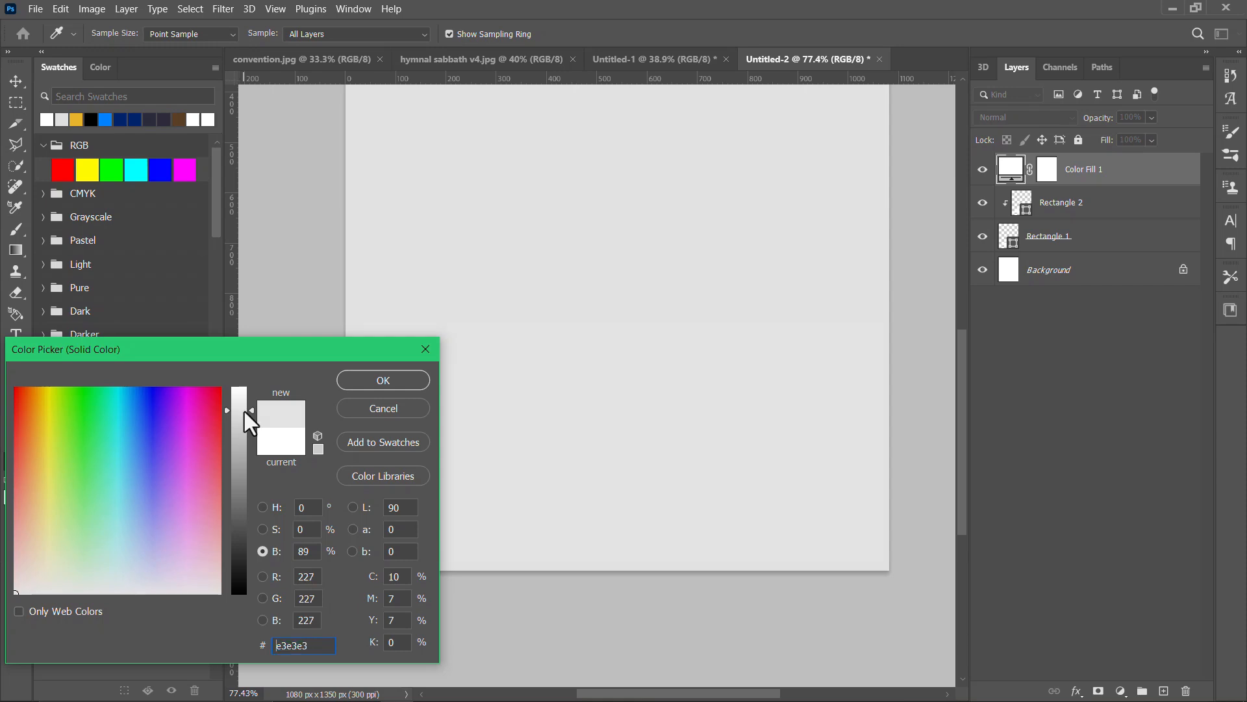
{"action": "left_click_drag", "start_coordinate": [248, 423], "coordinate": [249, 425]}
{"action": "left_click", "coordinate": [408, 380]}
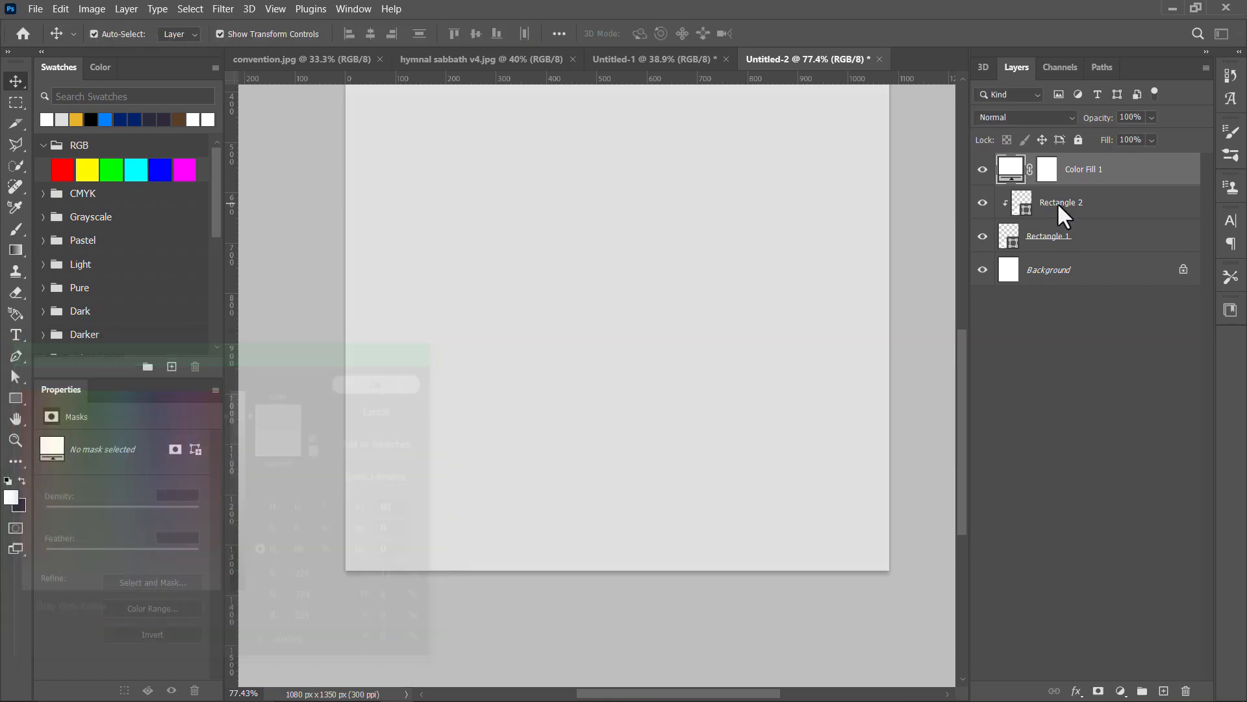
Step: Move the grey colour fill layer below both rectangle layers and delete the Background layer
{"action": "left_click_drag", "start_coordinate": [1090, 186], "coordinate": [1082, 259]}
{"action": "left_click", "coordinate": [1154, 278]}
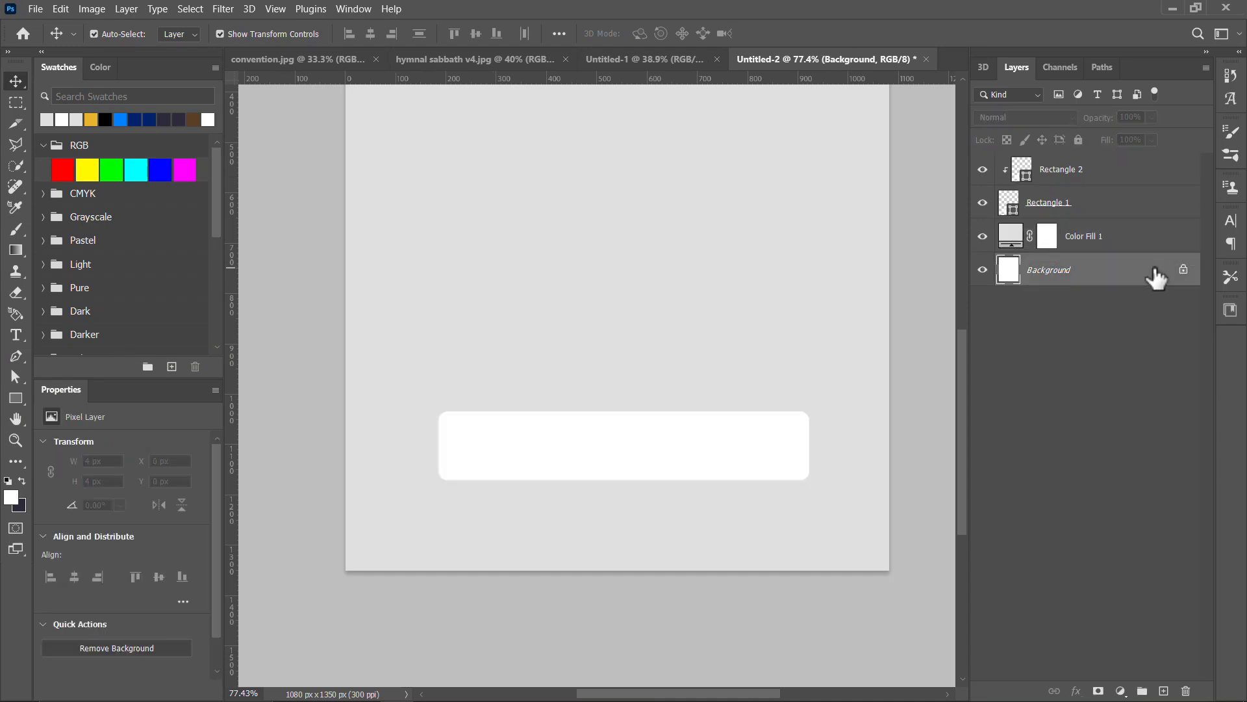
{"action": "key", "text": "Delete"}
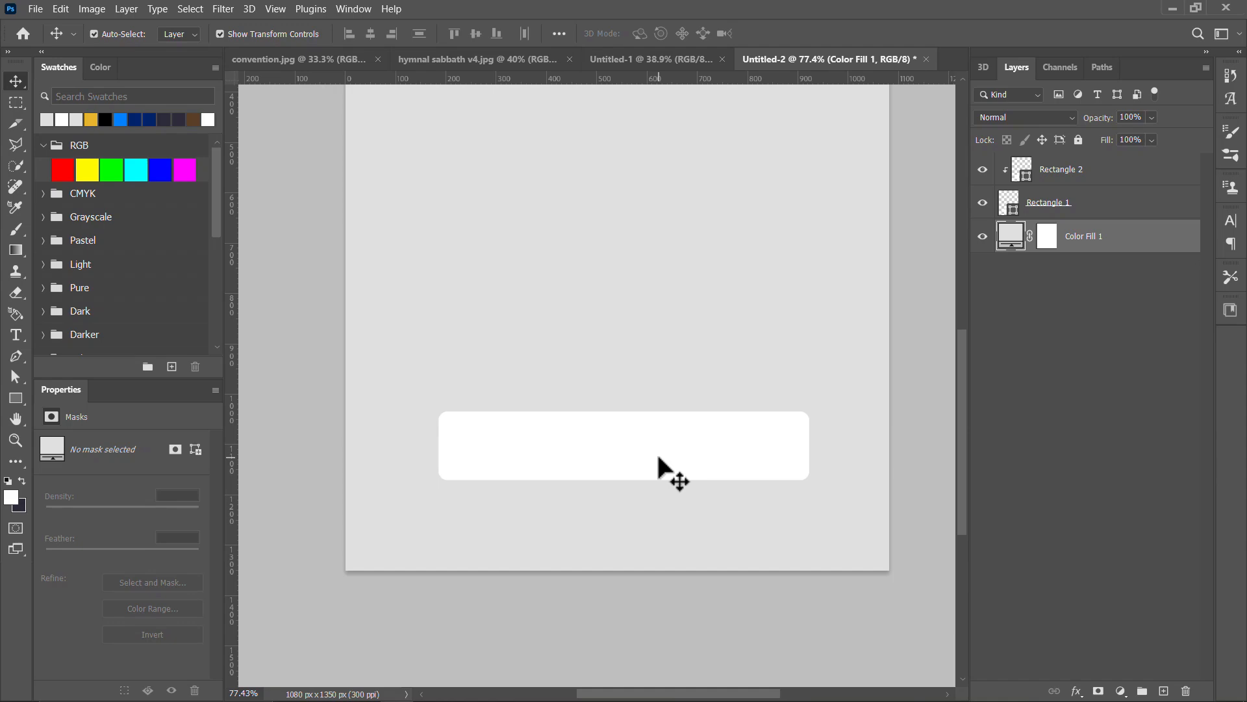
Step: Switch to the file manager and open the Downloads folder
{"action": "key", "text": "alt+Tab"}
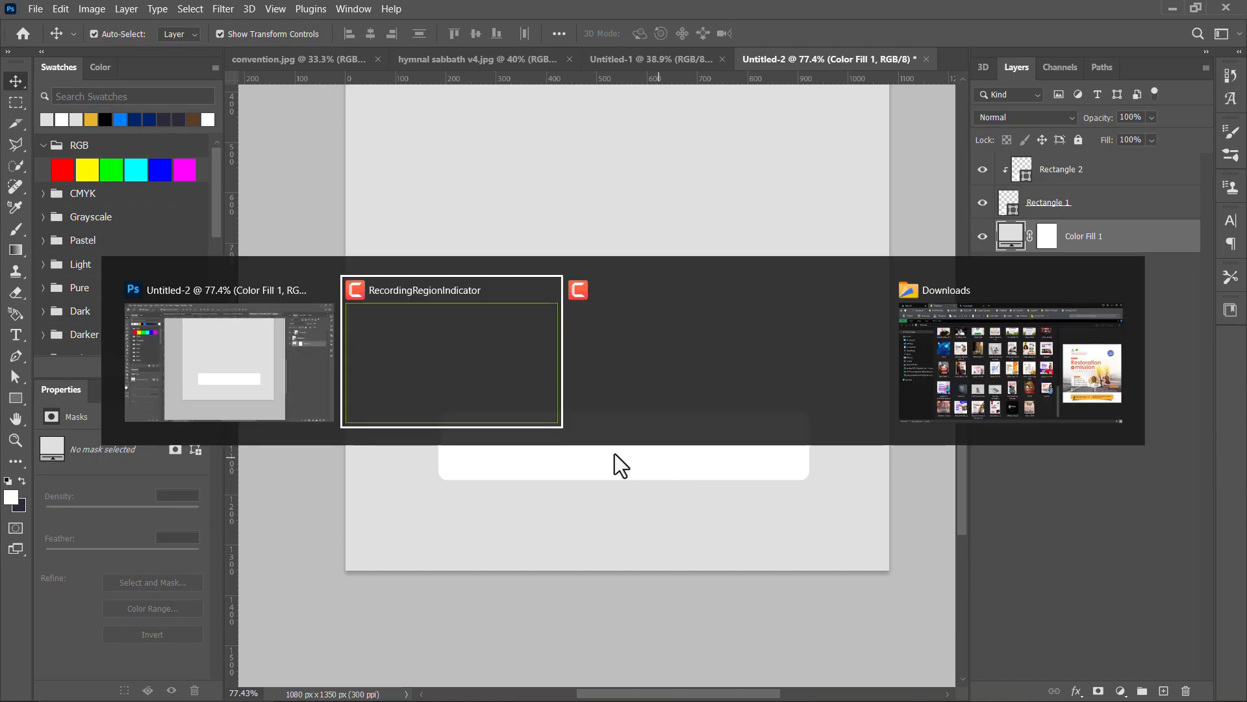
{"action": "left_click", "coordinate": [945, 351]}
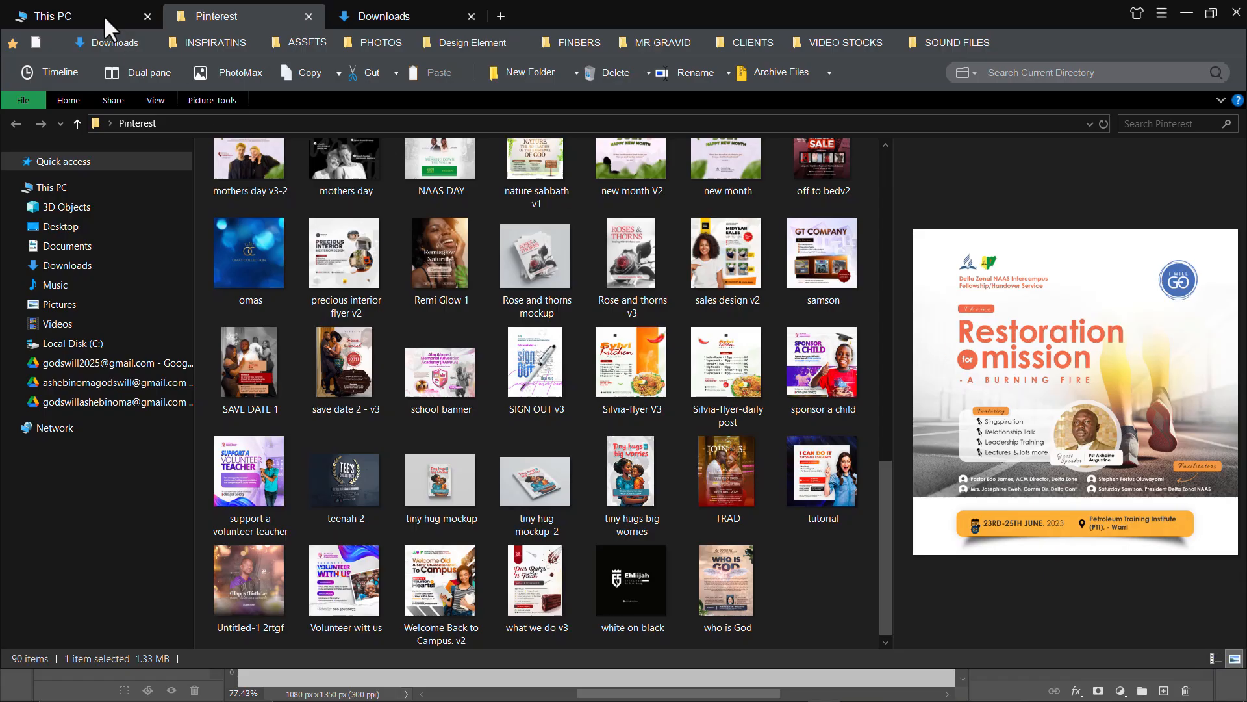
{"action": "left_click", "coordinate": [361, 15]}
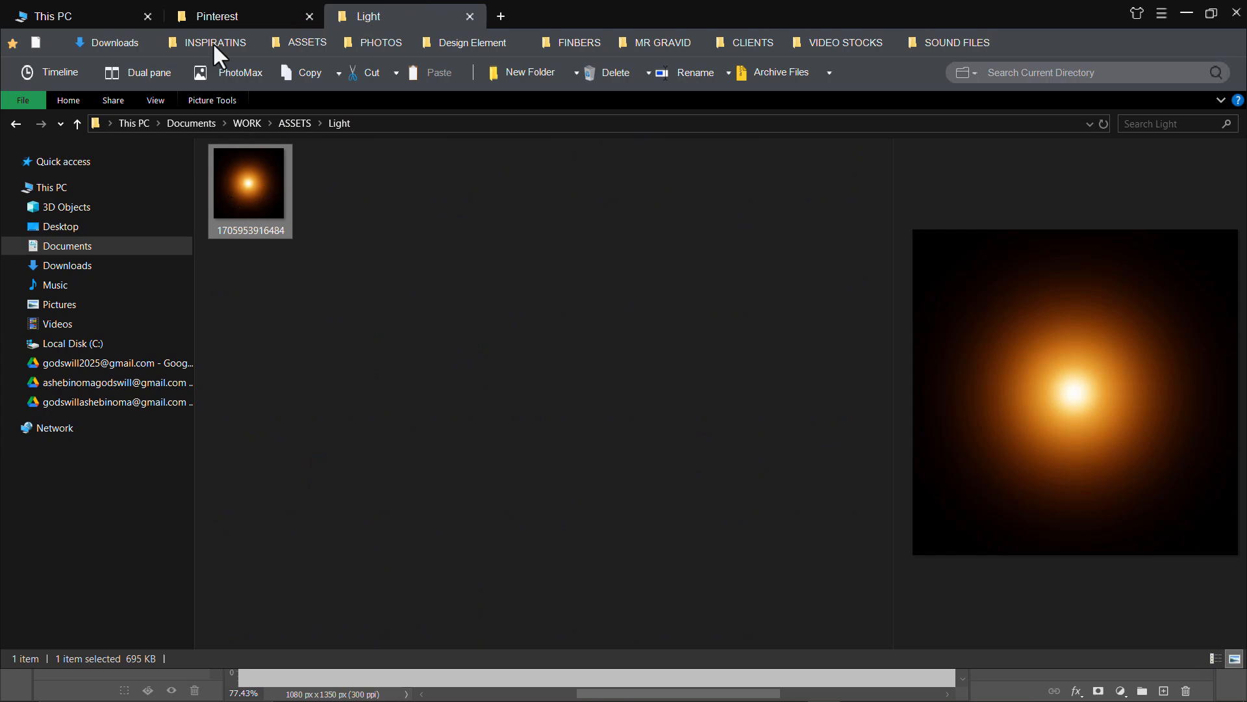
{"action": "left_click", "coordinate": [512, 15]}
{"action": "left_click", "coordinate": [107, 264]}
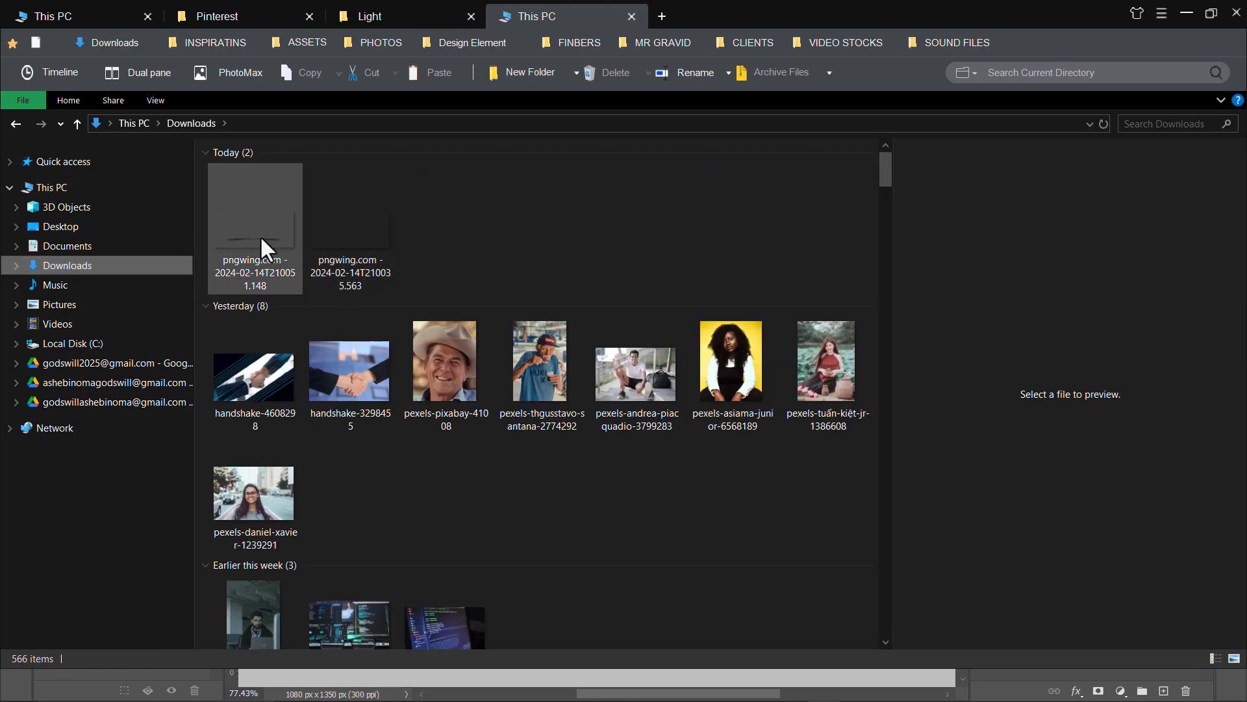
Step: Place the image pngwing.com - 2024-02-14T210051.148 from Downloads in the Photoshop document, layered beneath the white bar as its shadow
{"action": "left_click_drag", "start_coordinate": [256, 233], "coordinate": [626, 422]}
{"action": "key", "text": "alt+Tab"}
{"action": "key", "text": "alt+Tab"}
{"action": "left_click", "coordinate": [806, 33]}
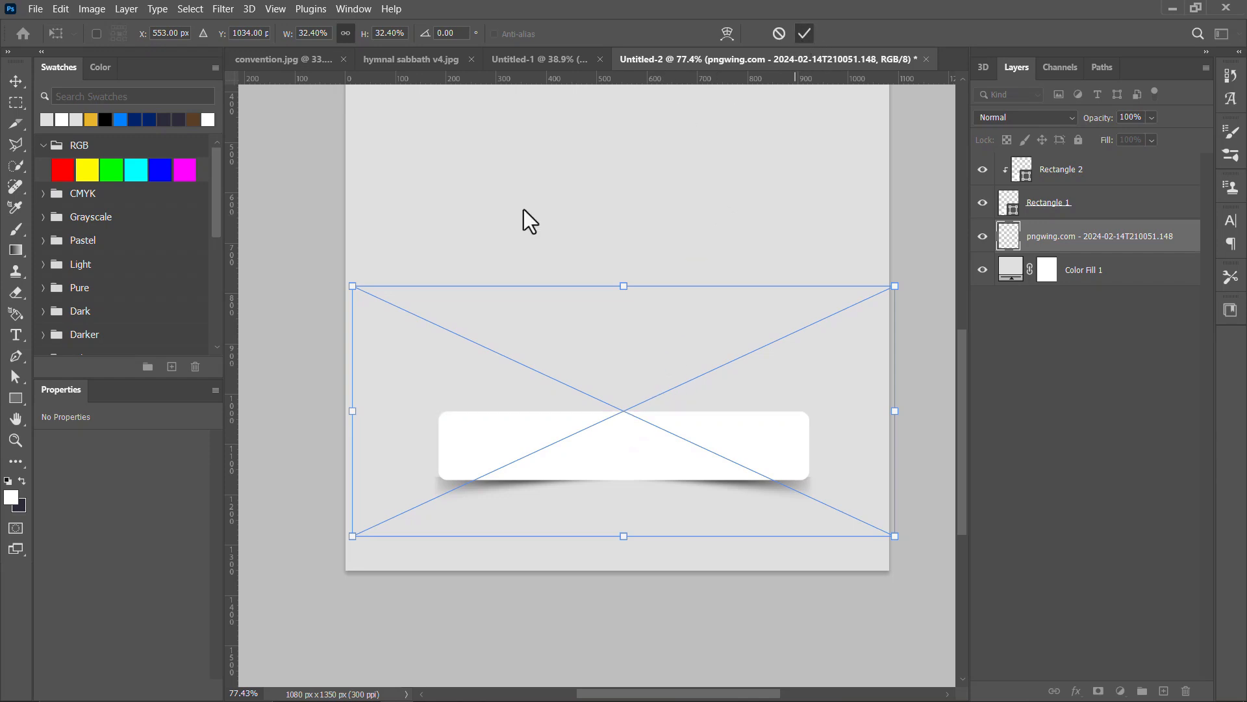
{"action": "left_click", "coordinate": [477, 314]}
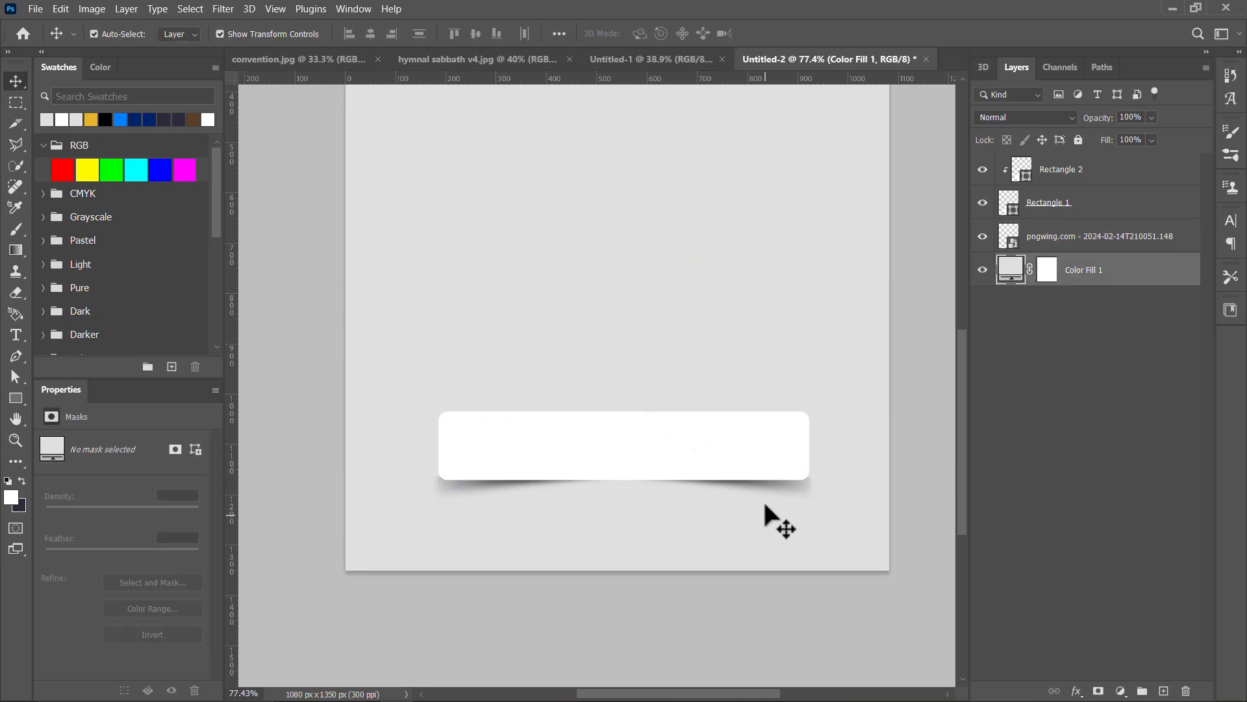
Step: Scale the shadow image to about 31% so it stays within the white bar's width along its lower edge
{"action": "scroll", "coordinate": [799, 487], "scroll_direction": "up", "scroll_amount": 5}
{"action": "scroll", "coordinate": [796, 500], "scroll_direction": "up", "scroll_amount": 1}
{"action": "left_click", "coordinate": [793, 509]}
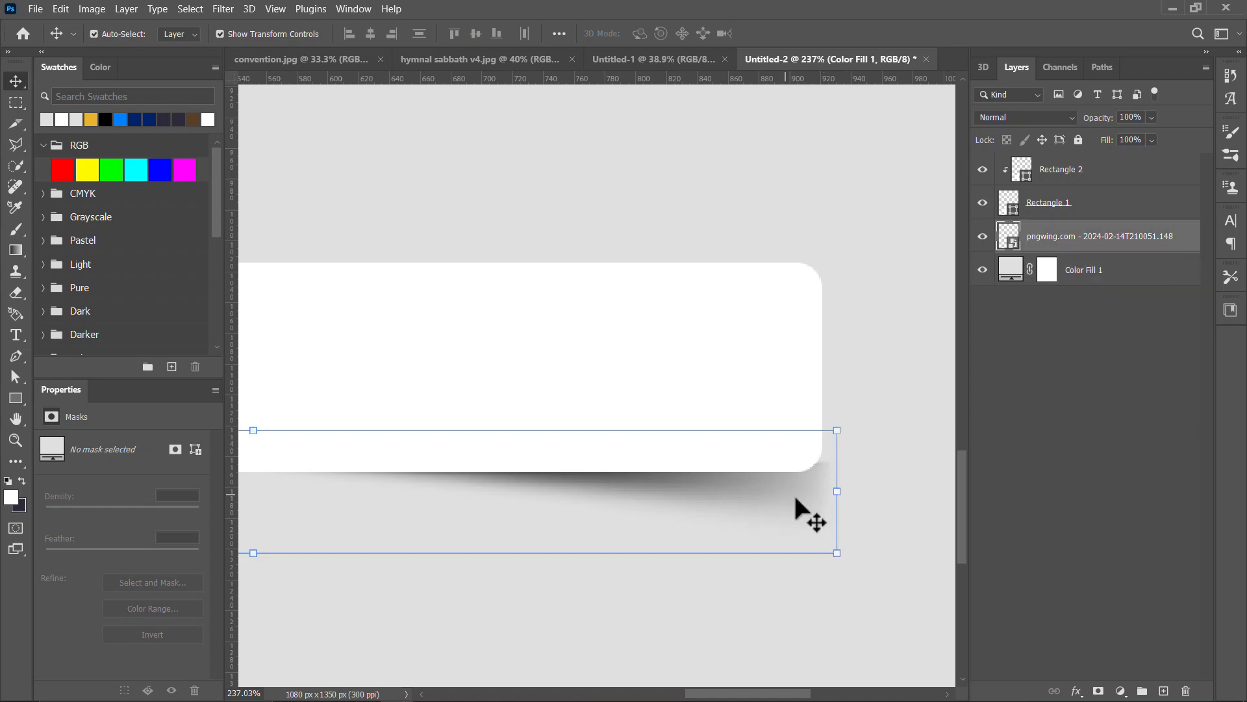
{"action": "left_click_drag", "start_coordinate": [837, 490], "coordinate": [811, 484]}
{"action": "scroll", "coordinate": [767, 457], "scroll_direction": "down", "scroll_amount": 3}
{"action": "scroll", "coordinate": [769, 463], "scroll_direction": "down", "scroll_amount": 2}
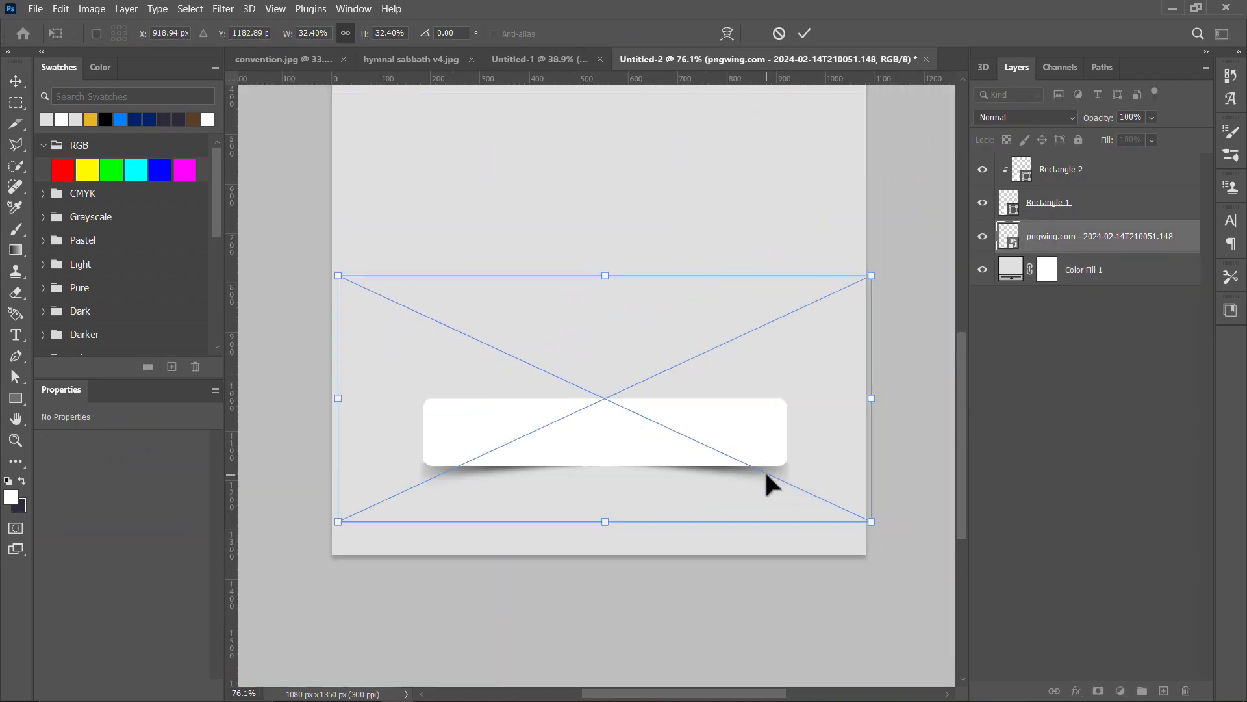
{"action": "key", "text": "Return"}
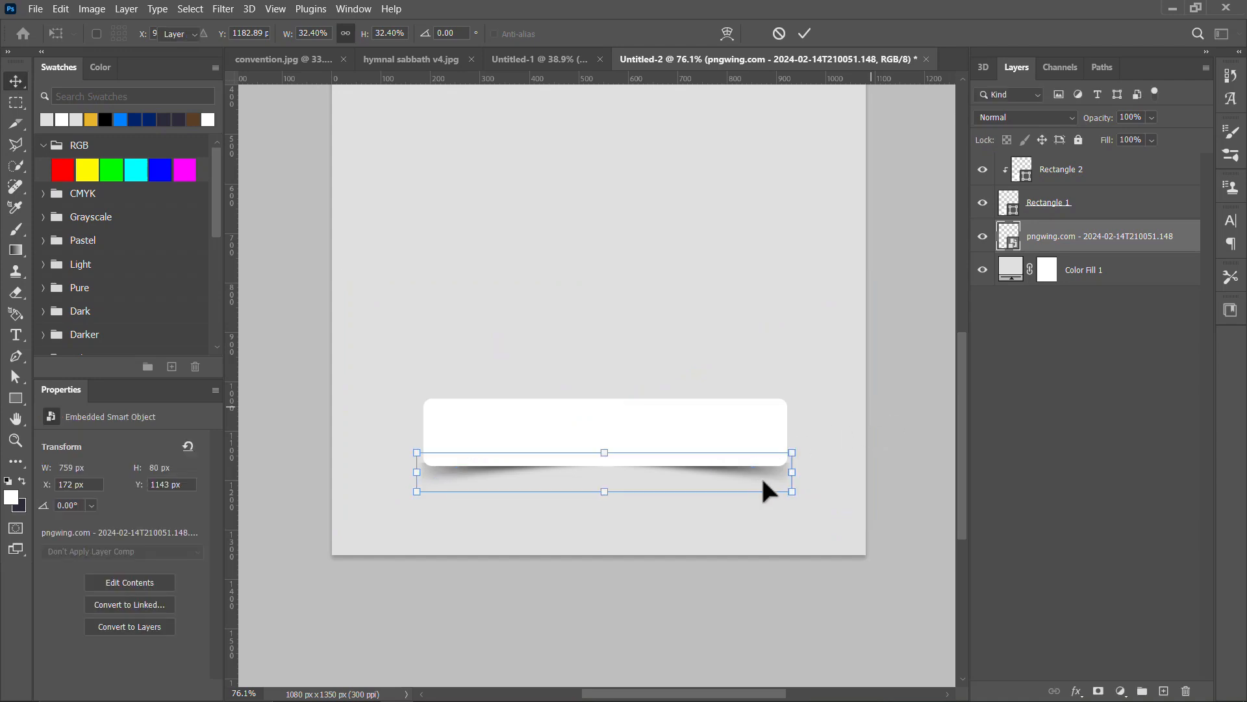
{"action": "left_click", "coordinate": [791, 473]}
{"action": "mouse_move", "coordinate": [791, 473]}
{"action": "left_mouse_down"}
{"action": "mouse_move", "coordinate": [821, 473]}
{"action": "mouse_move", "coordinate": [797, 479]}
{"action": "left_mouse_up"}
{"action": "left_click_drag", "start_coordinate": [606, 278], "coordinate": [609, 289]}
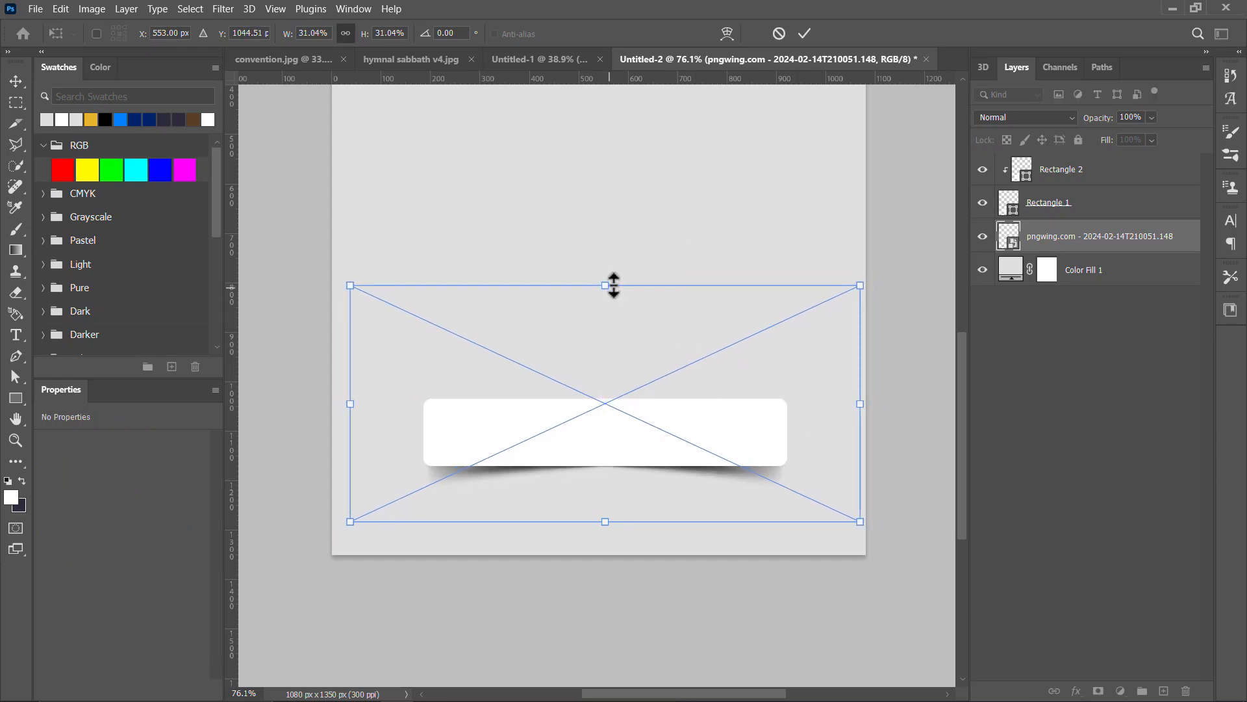
{"action": "left_click", "coordinate": [804, 34]}
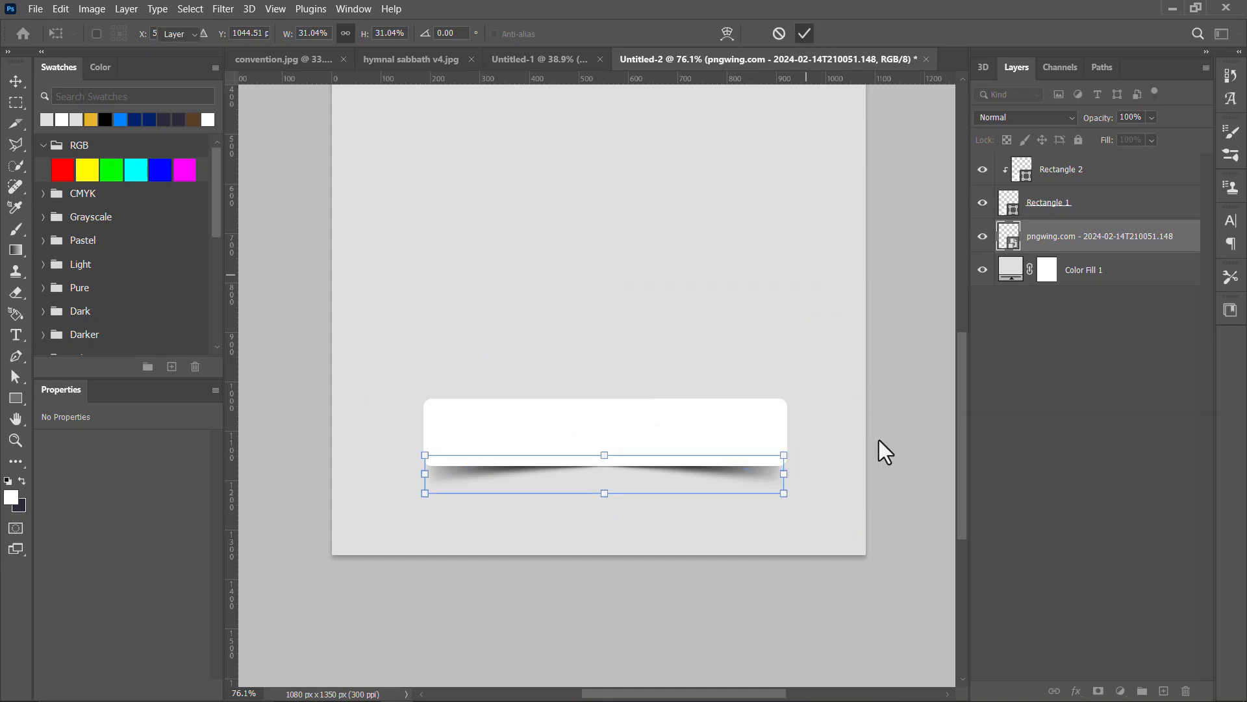
{"action": "left_click", "coordinate": [896, 442]}
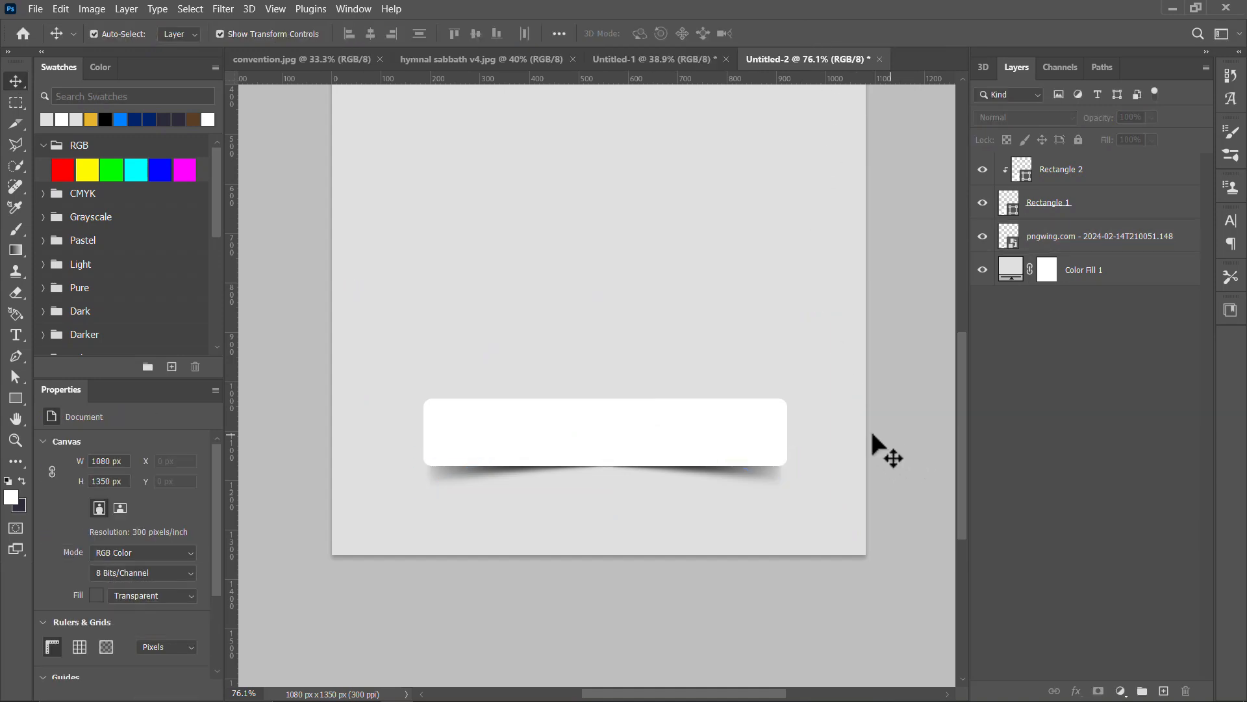
Step: Review the bars in the convention.jpg and hymnal sabbath v4.jpg flyers and return to the Untitled-2 document
{"action": "left_click", "coordinate": [345, 58]}
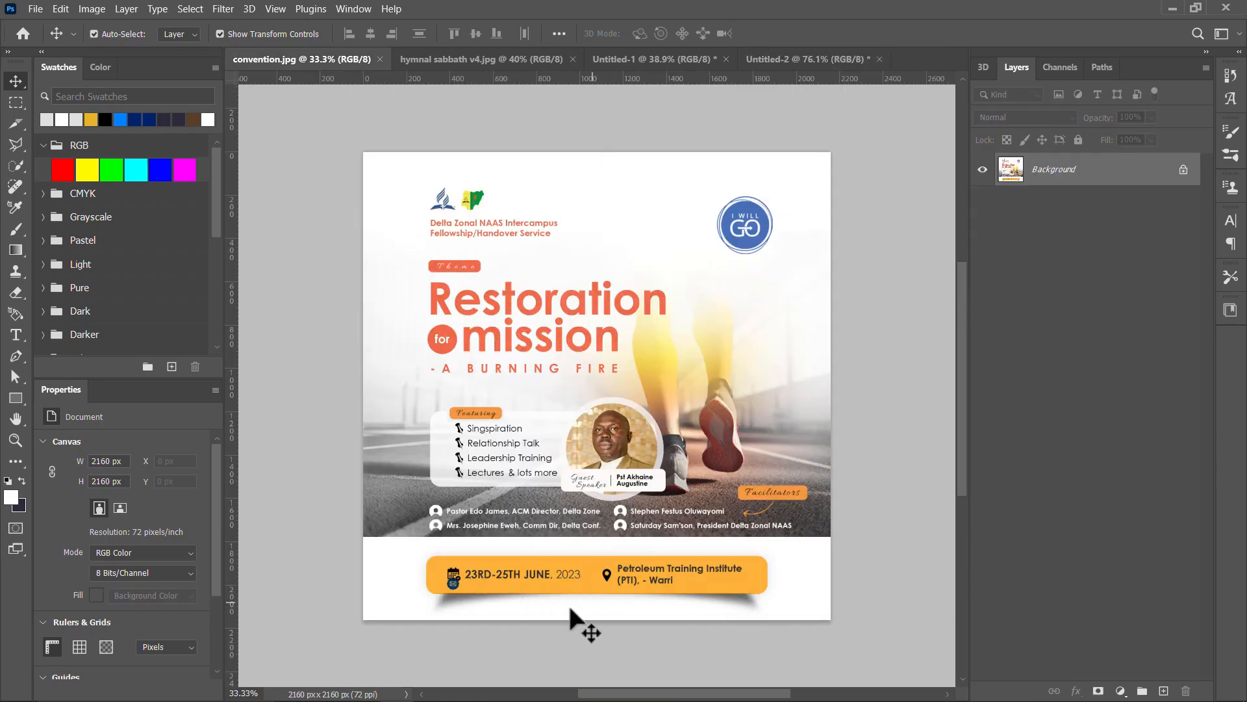
{"action": "left_click", "coordinate": [492, 57]}
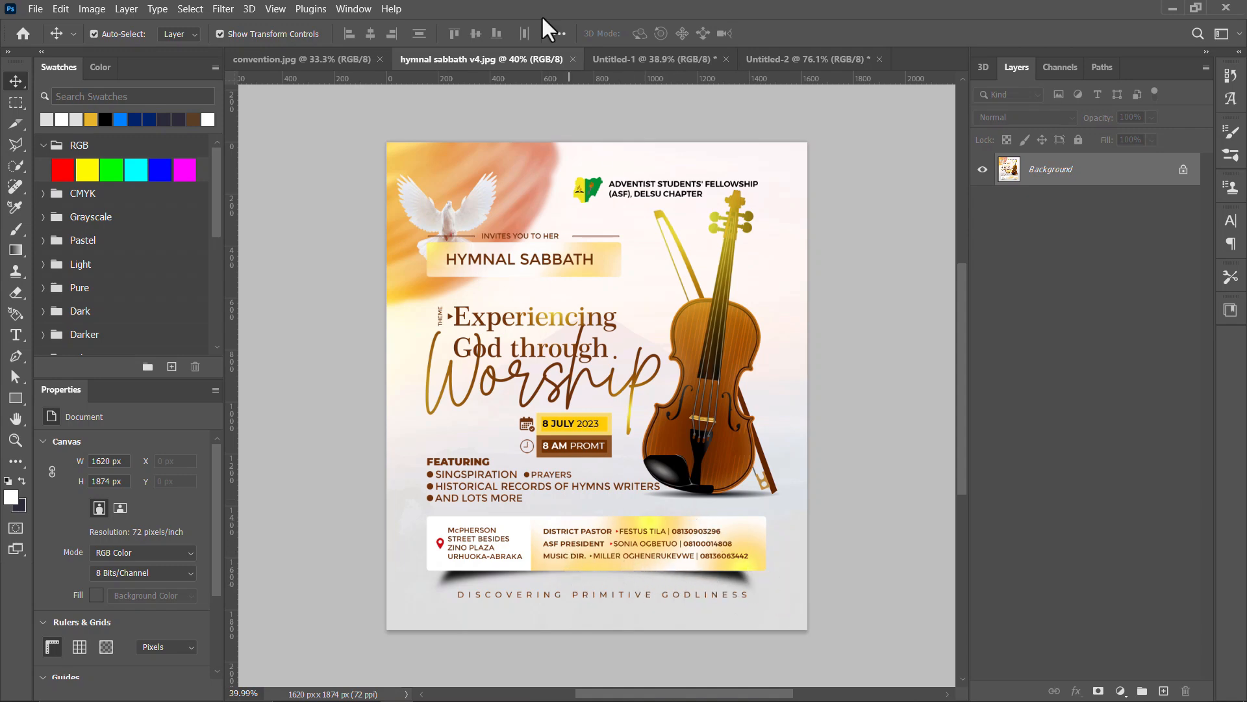
{"action": "left_click", "coordinate": [774, 59]}
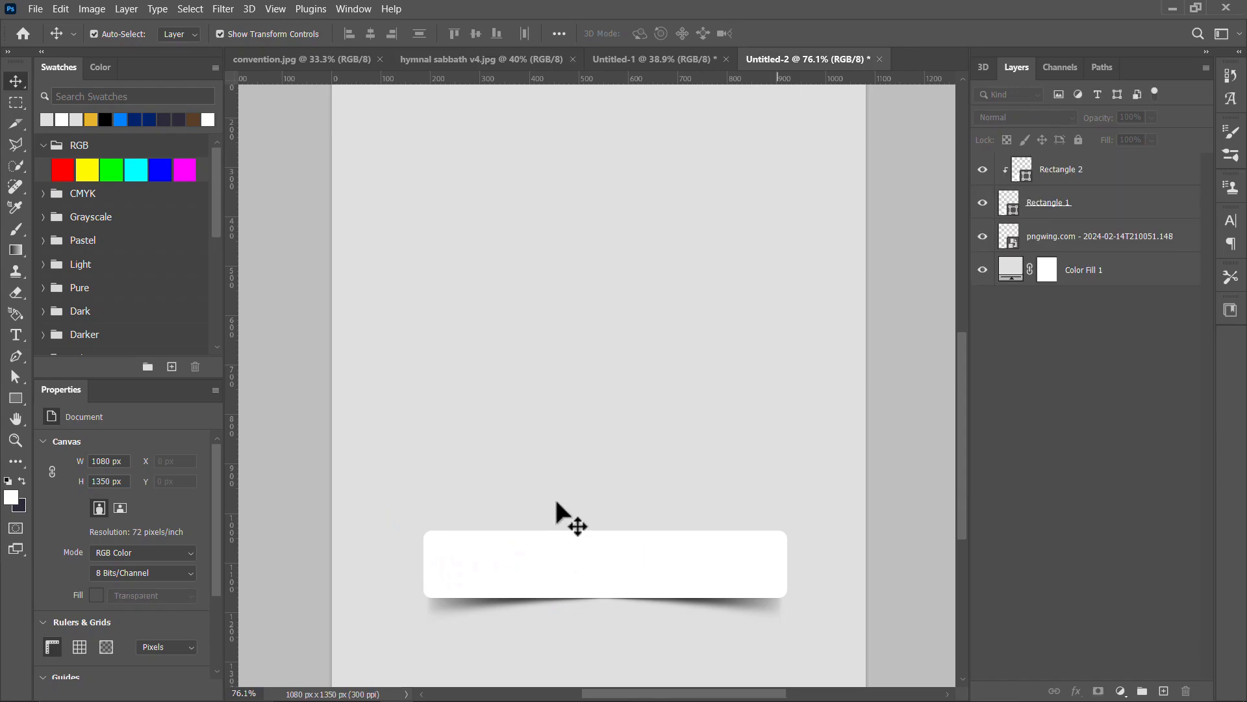
Step: Place the orange glow image 1705953916484.png from the file manager into the Untitled-2 document
{"action": "key", "text": "alt+Tab"}
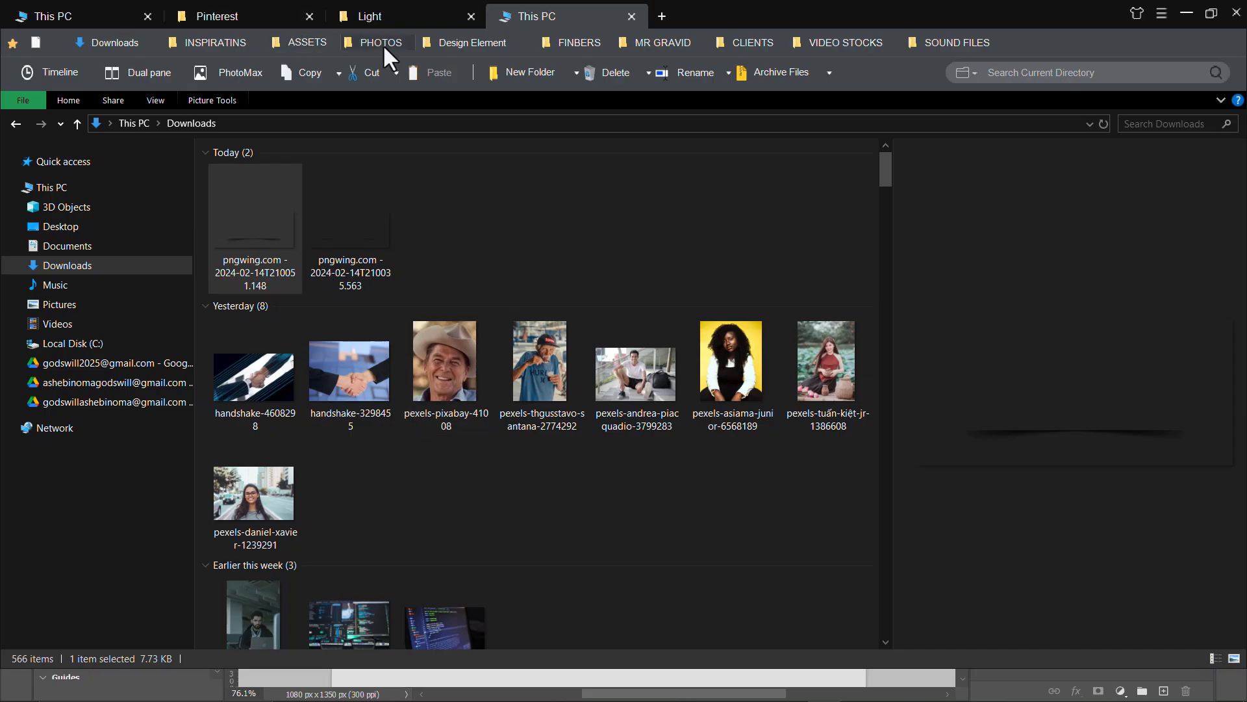
{"action": "left_click", "coordinate": [382, 18]}
{"action": "left_click_drag", "start_coordinate": [244, 185], "coordinate": [614, 391]}
{"action": "key", "text": "alt+Tab"}
{"action": "key", "text": "alt+Tab"}
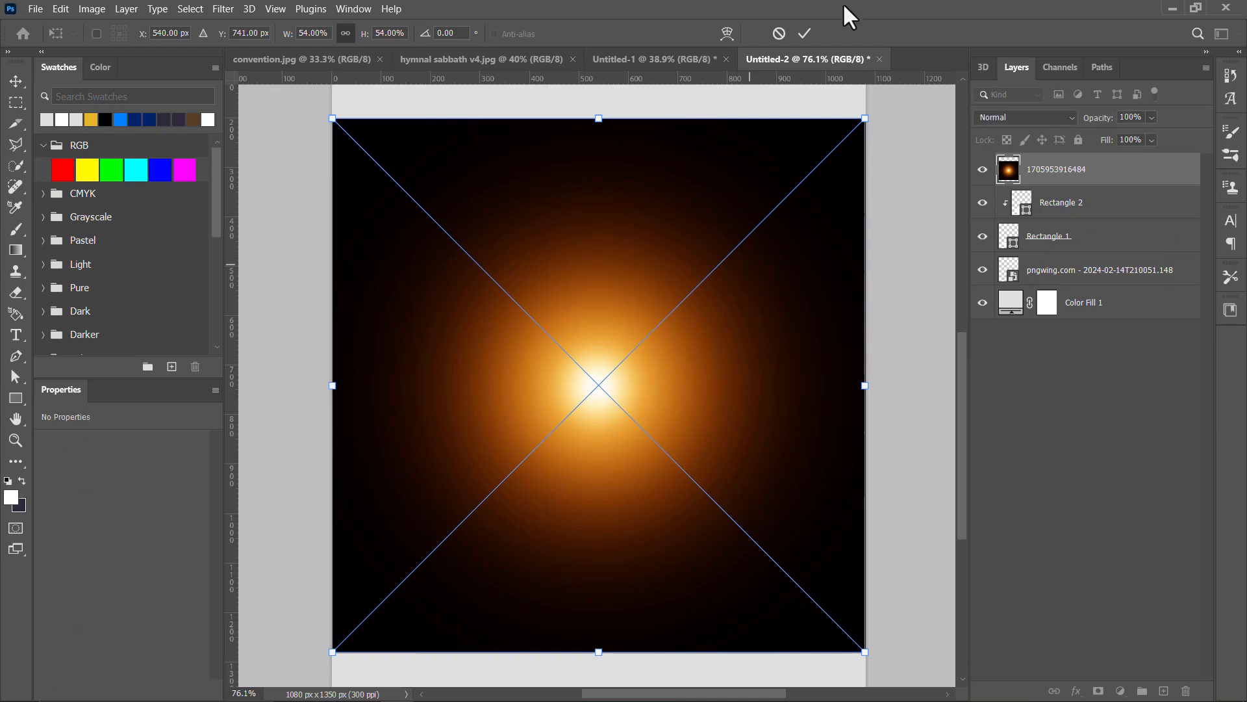
Step: Scale the glow image to about 263 × 262 px and position it over the right part of the white bar
{"action": "left_click_drag", "start_coordinate": [598, 119], "coordinate": [625, 440]}
{"action": "scroll", "coordinate": [638, 565], "scroll_direction": "up", "scroll_amount": 4}
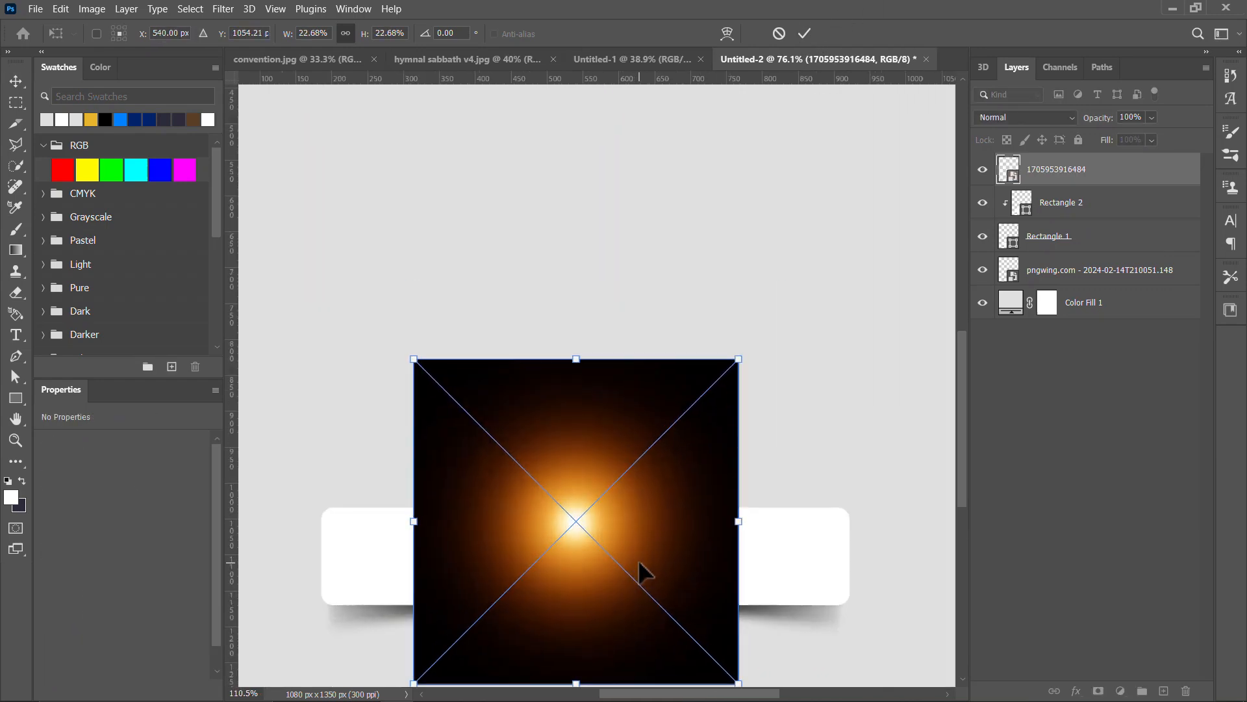
{"action": "left_click_drag", "start_coordinate": [635, 559], "coordinate": [609, 369]}
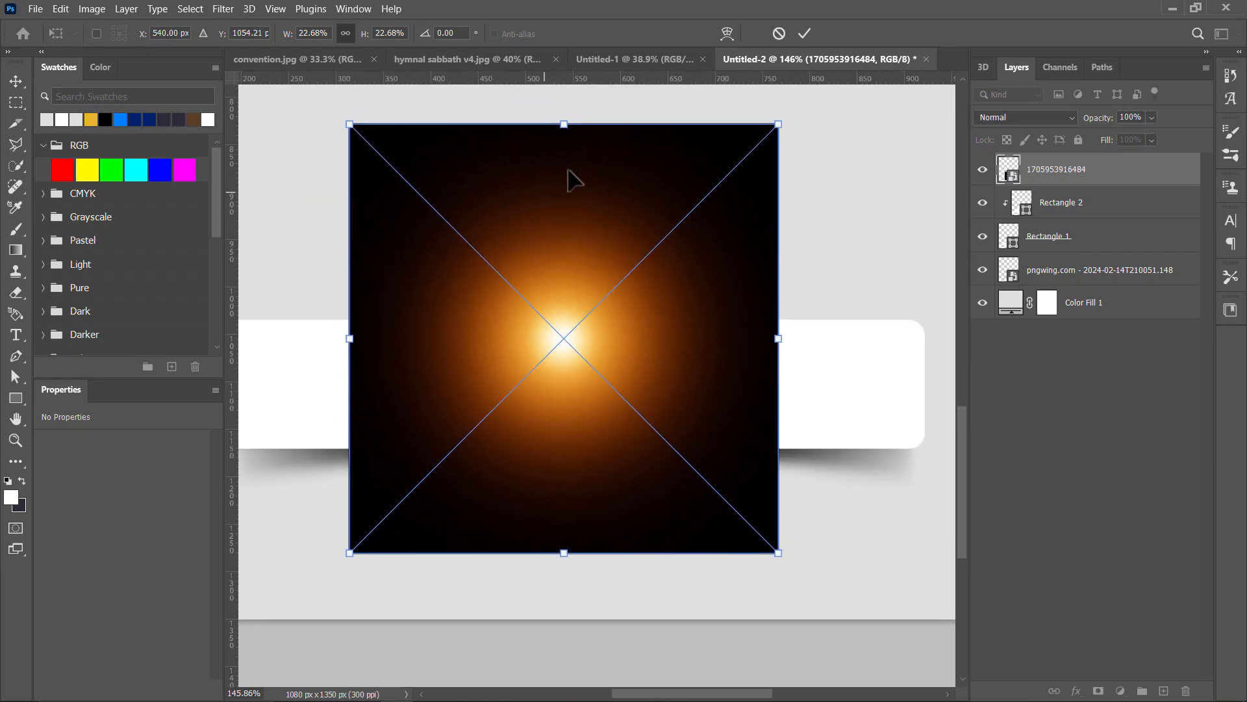
{"action": "left_click_drag", "start_coordinate": [565, 123], "coordinate": [564, 300]}
{"action": "left_click_drag", "start_coordinate": [606, 362], "coordinate": [817, 359]}
{"action": "left_click", "coordinate": [804, 33]}
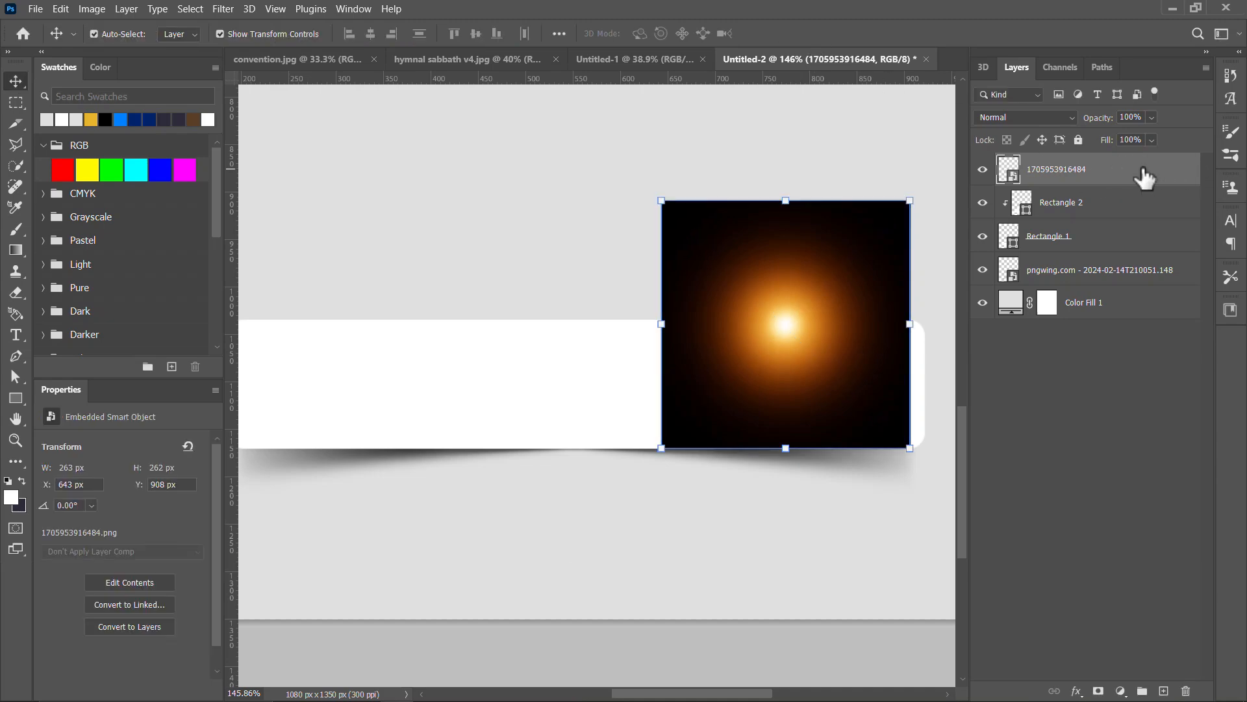
Step: Remove the glow layer's black background by splitting the Blend If shadow range of the current layer to 0 / 255
{"action": "right_click", "coordinate": [1145, 178]}
{"action": "left_click", "coordinate": [989, 22]}
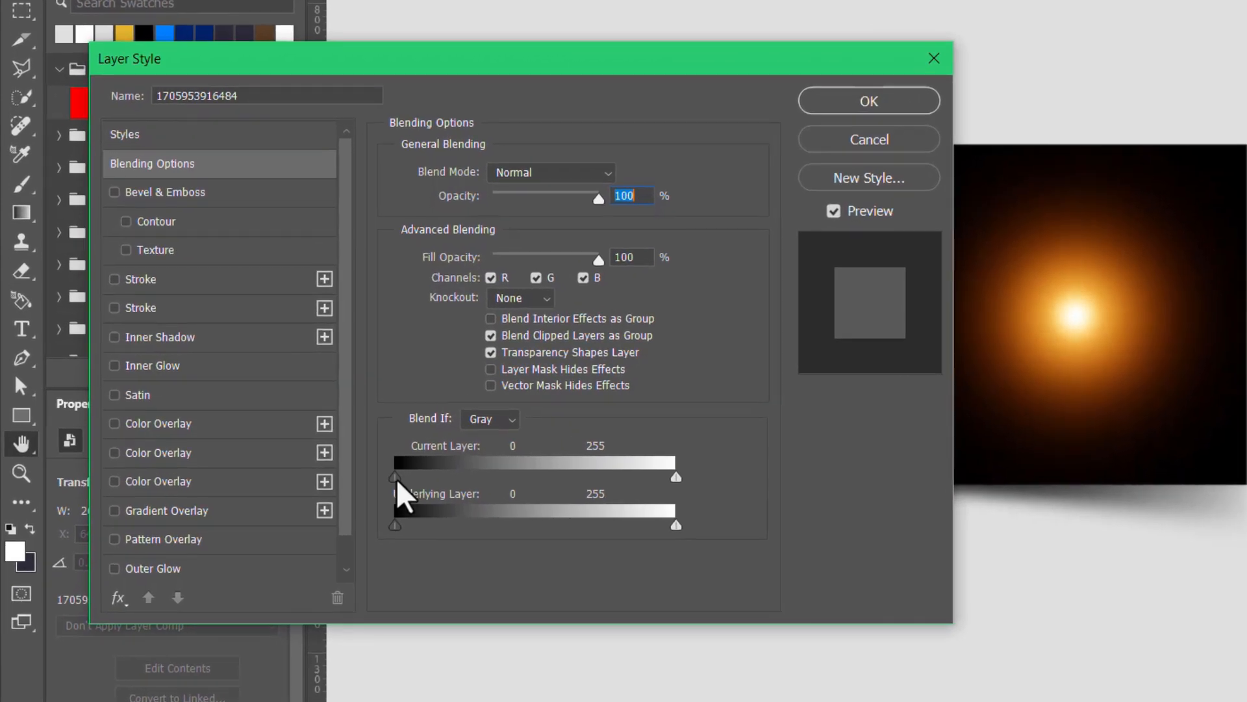
{"action": "left_click_drag", "start_coordinate": [397, 481], "coordinate": [754, 507]}
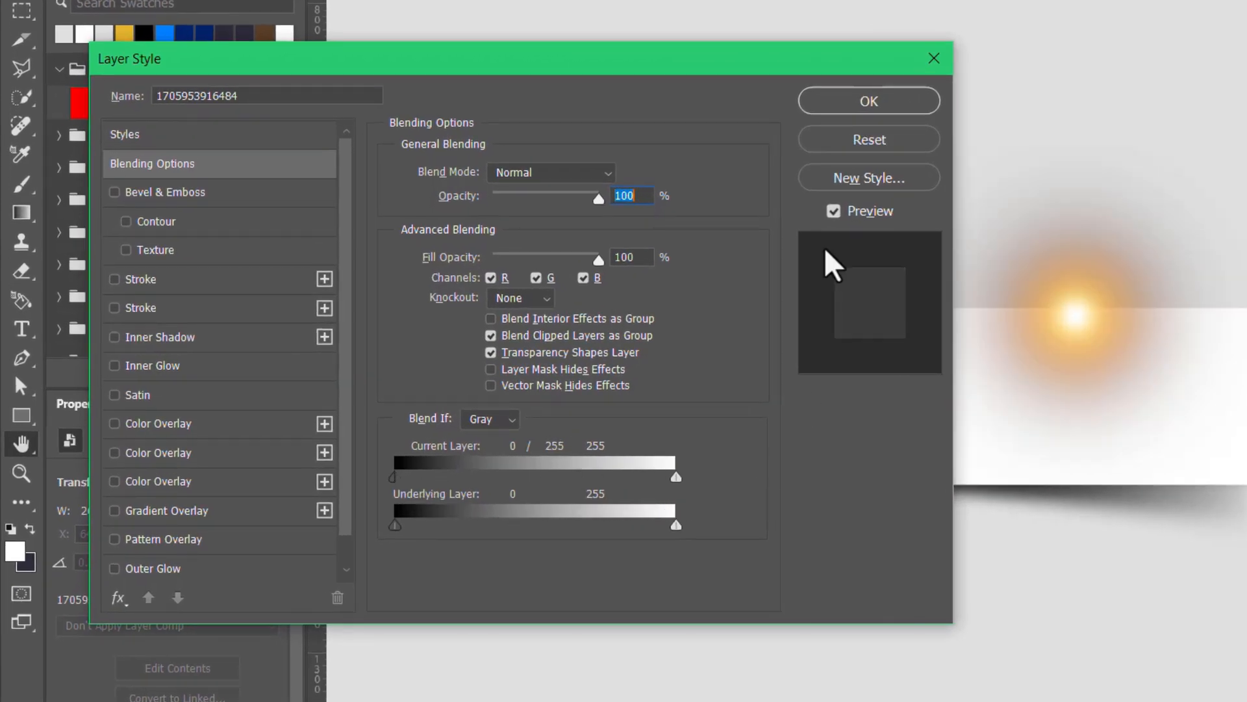
{"action": "left_click", "coordinate": [868, 103]}
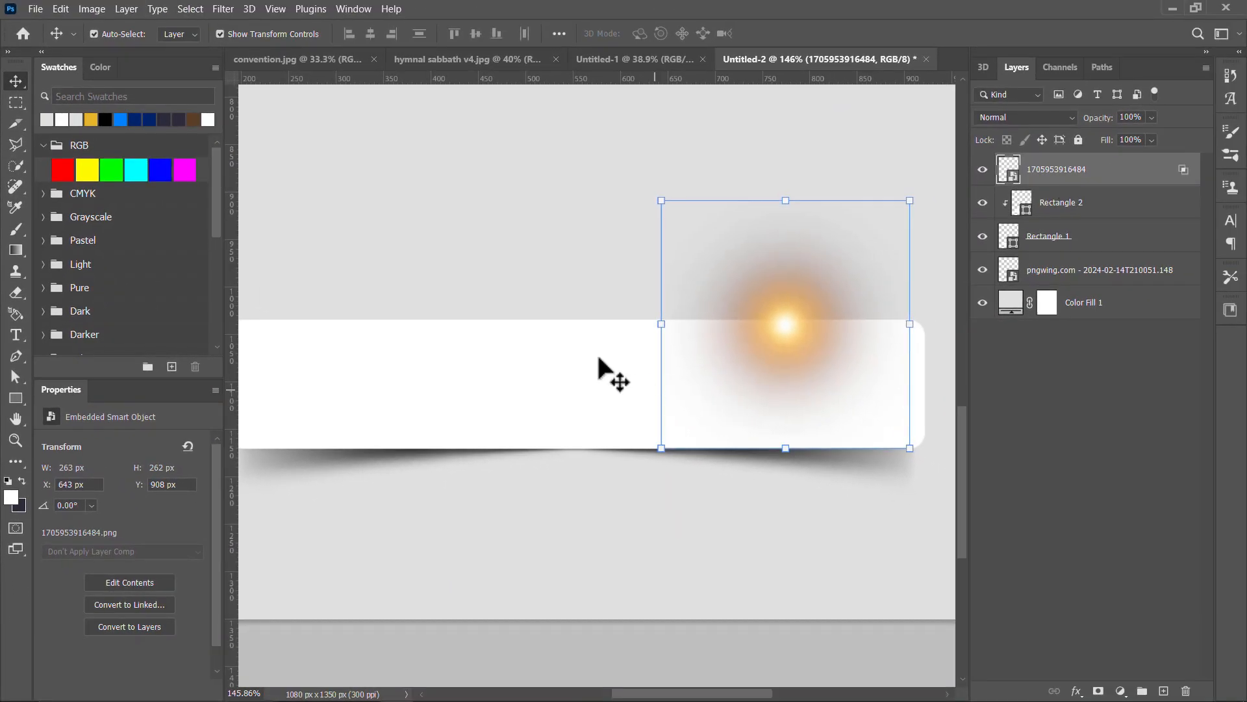
Step: Move the glow layer between Rectangle 2 and Rectangle 1 so it is clipped to the rounded bar
{"action": "left_click_drag", "start_coordinate": [1090, 172], "coordinate": [1077, 213]}
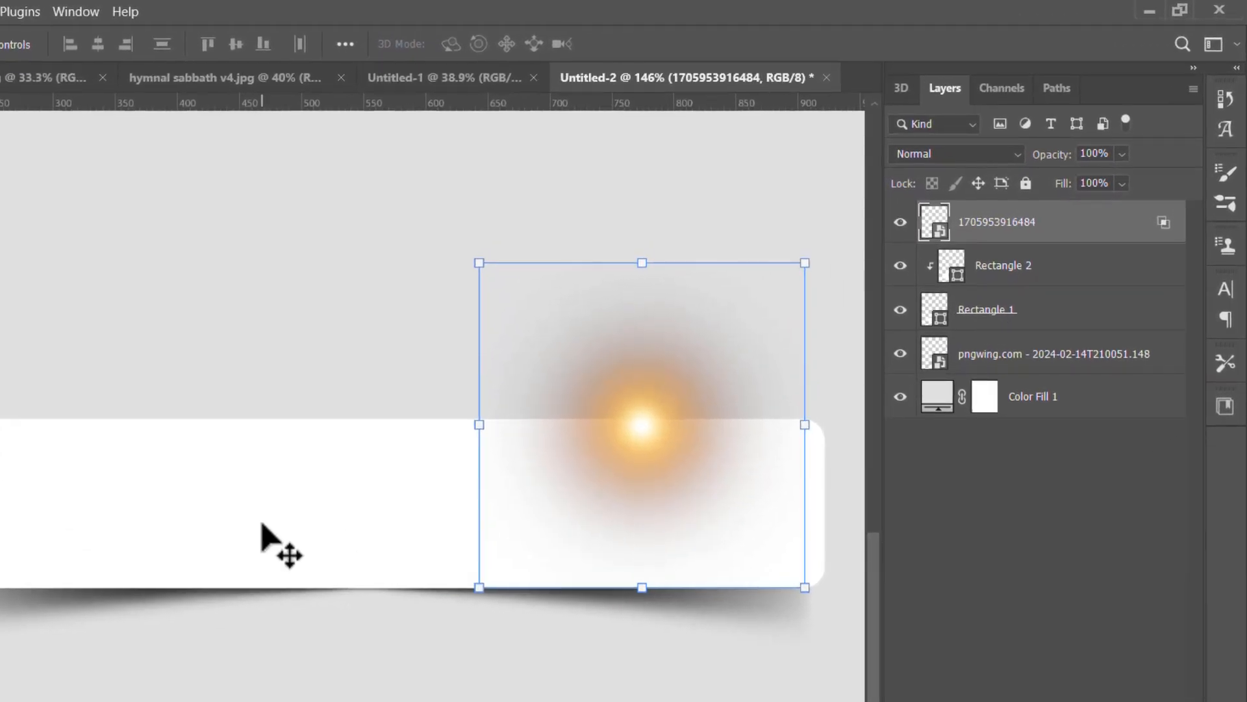
{"action": "left_click", "coordinate": [478, 408]}
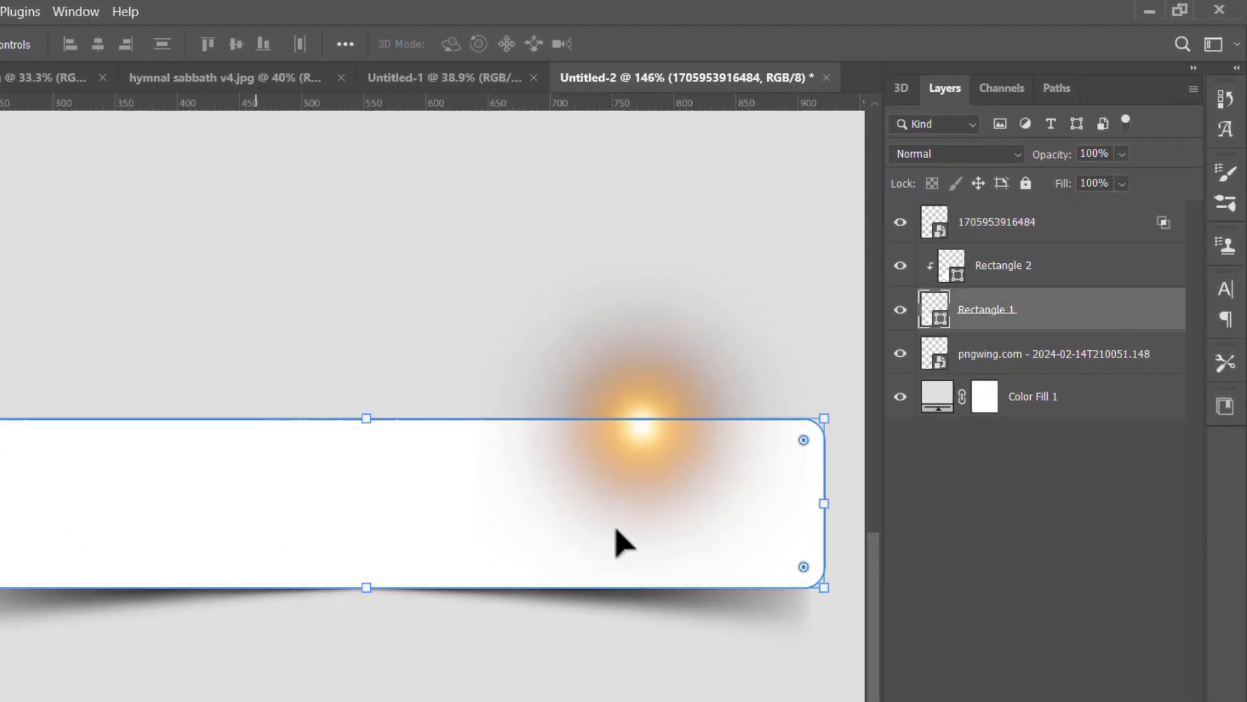
{"action": "left_click", "coordinate": [1027, 227]}
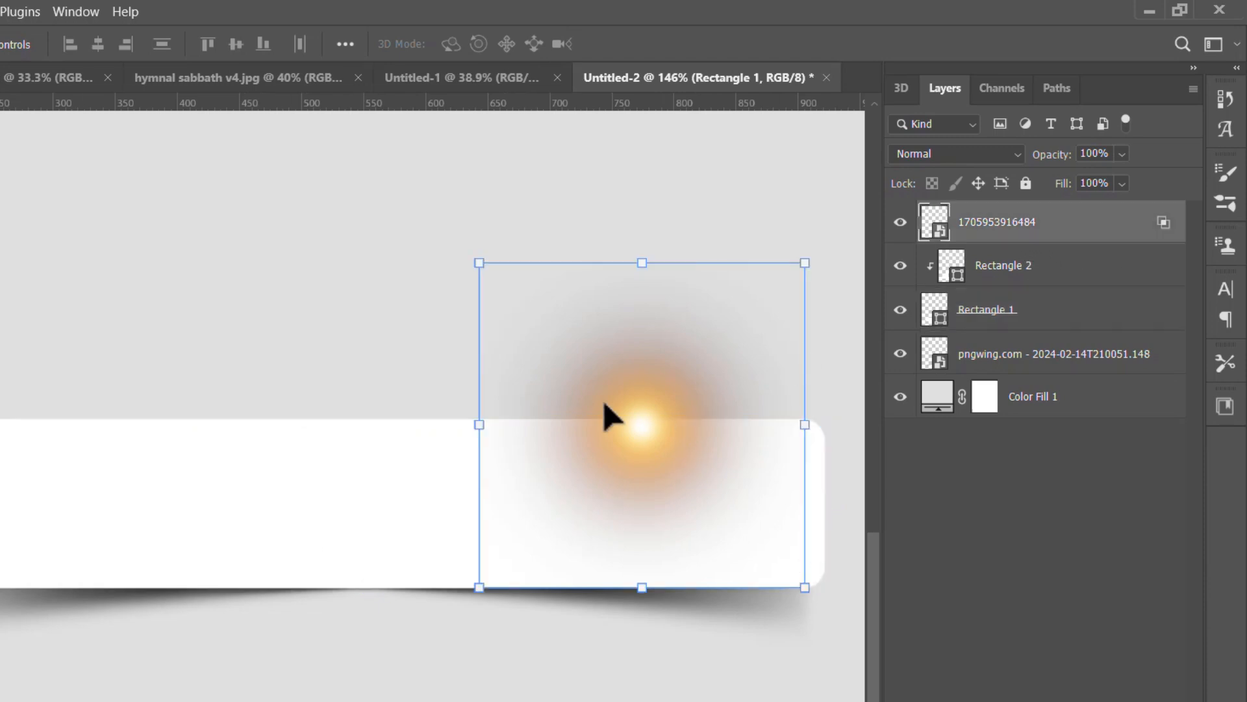
{"action": "left_click_drag", "start_coordinate": [1019, 241], "coordinate": [1020, 281]}
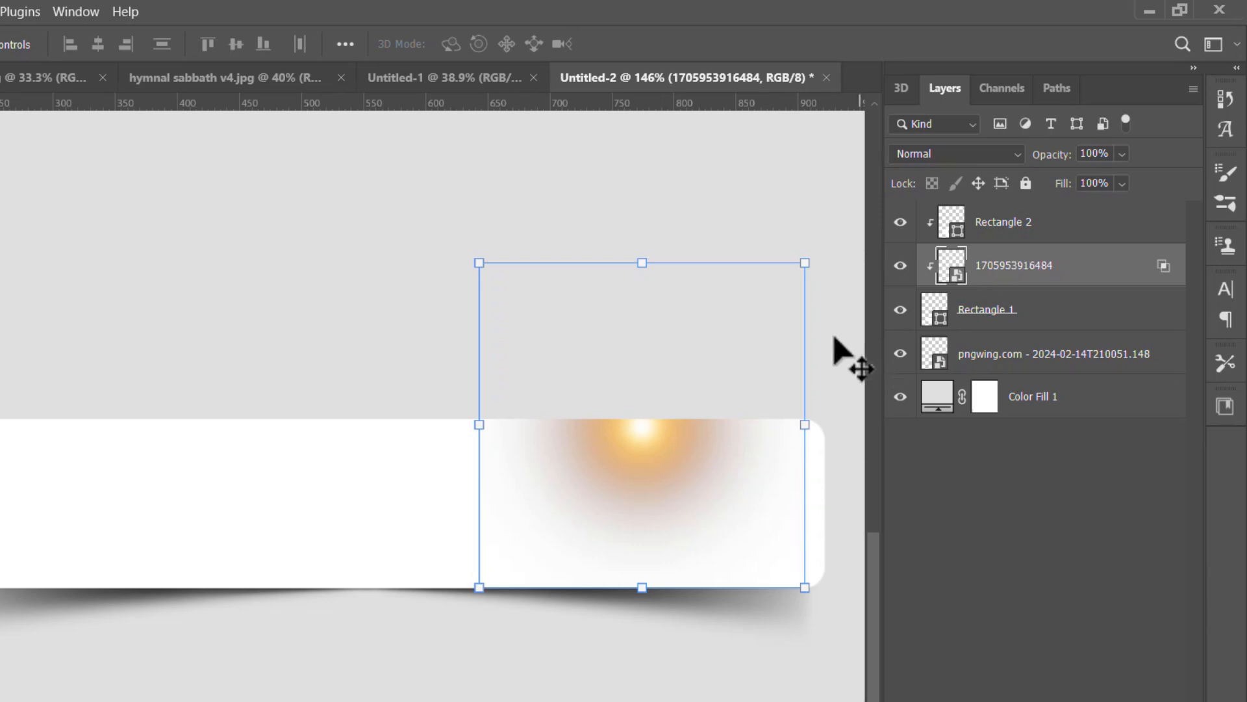
Step: Shift the glow to the bar's edge and spread four copies around the section beside the white block, enlarging the lower-right one
{"action": "left_click_drag", "start_coordinate": [671, 442], "coordinate": [660, 432]}
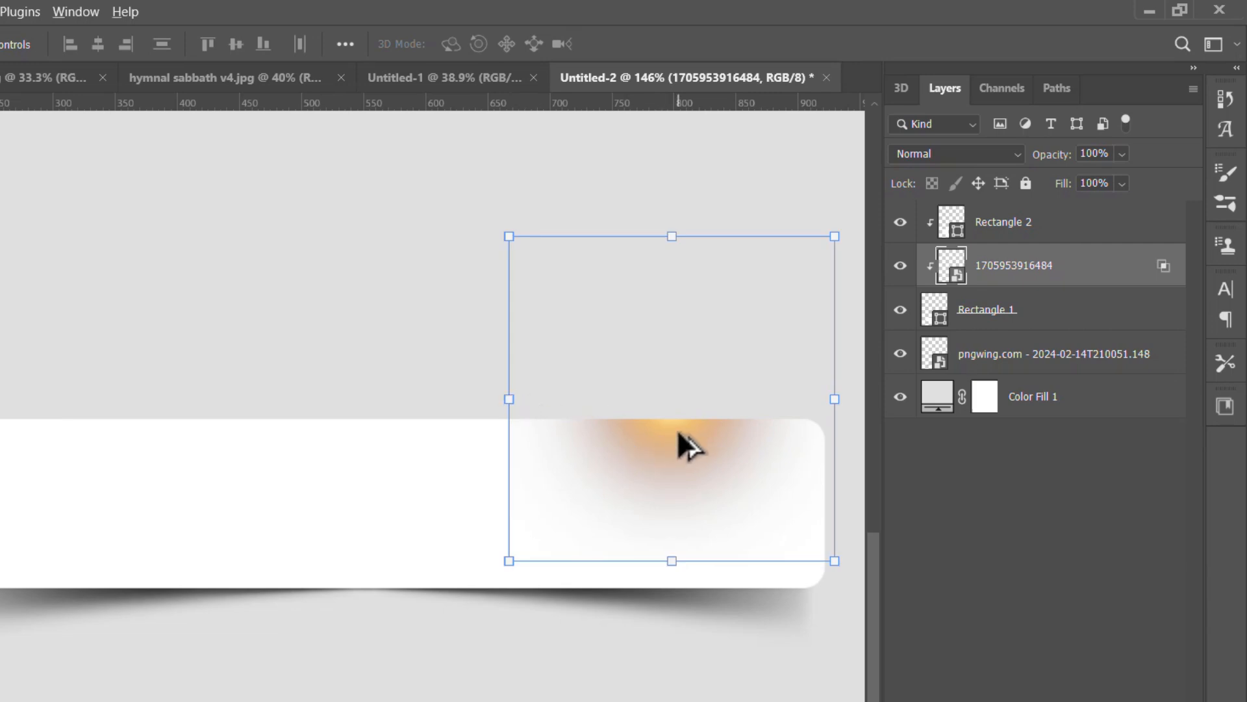
{"action": "left_click_drag", "start_coordinate": [679, 433], "coordinate": [306, 646]}
{"action": "left_click_drag", "start_coordinate": [298, 569], "coordinate": [163, 373]}
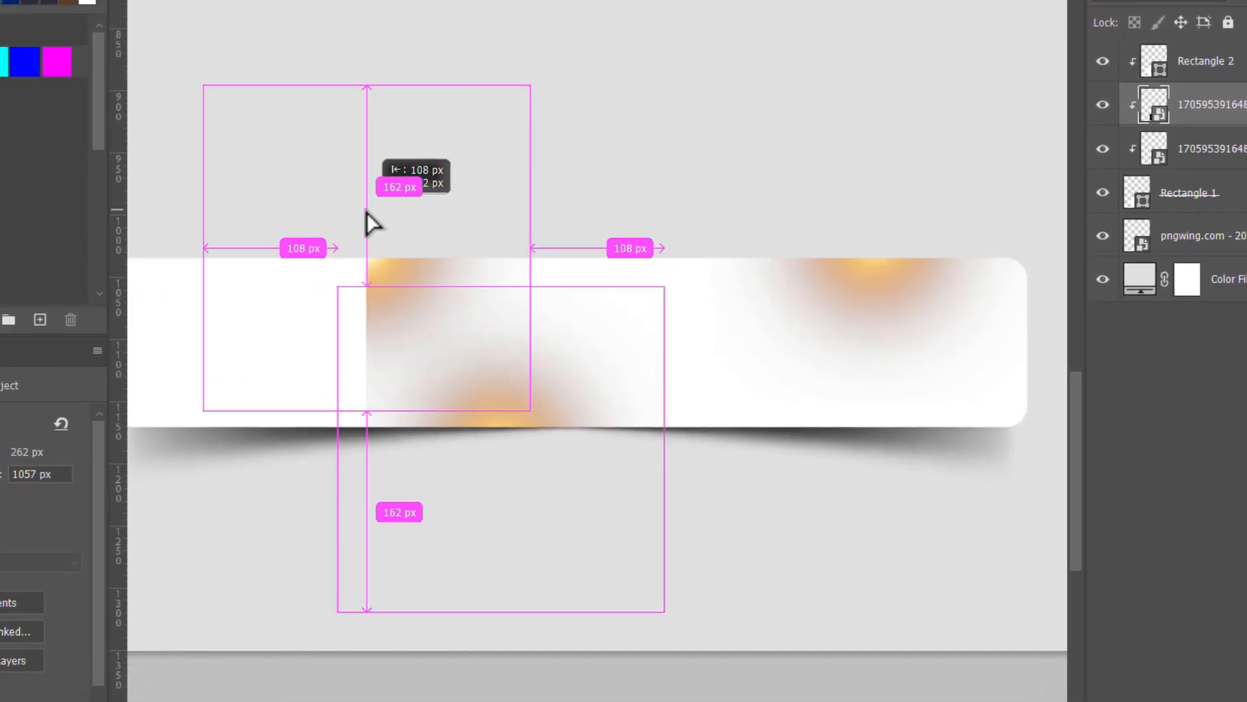
{"action": "left_click_drag", "start_coordinate": [367, 223], "coordinate": [800, 444]}
{"action": "left_click_drag", "start_coordinate": [786, 348], "coordinate": [1021, 358]}
{"action": "left_click_drag", "start_coordinate": [1007, 238], "coordinate": [937, 443]}
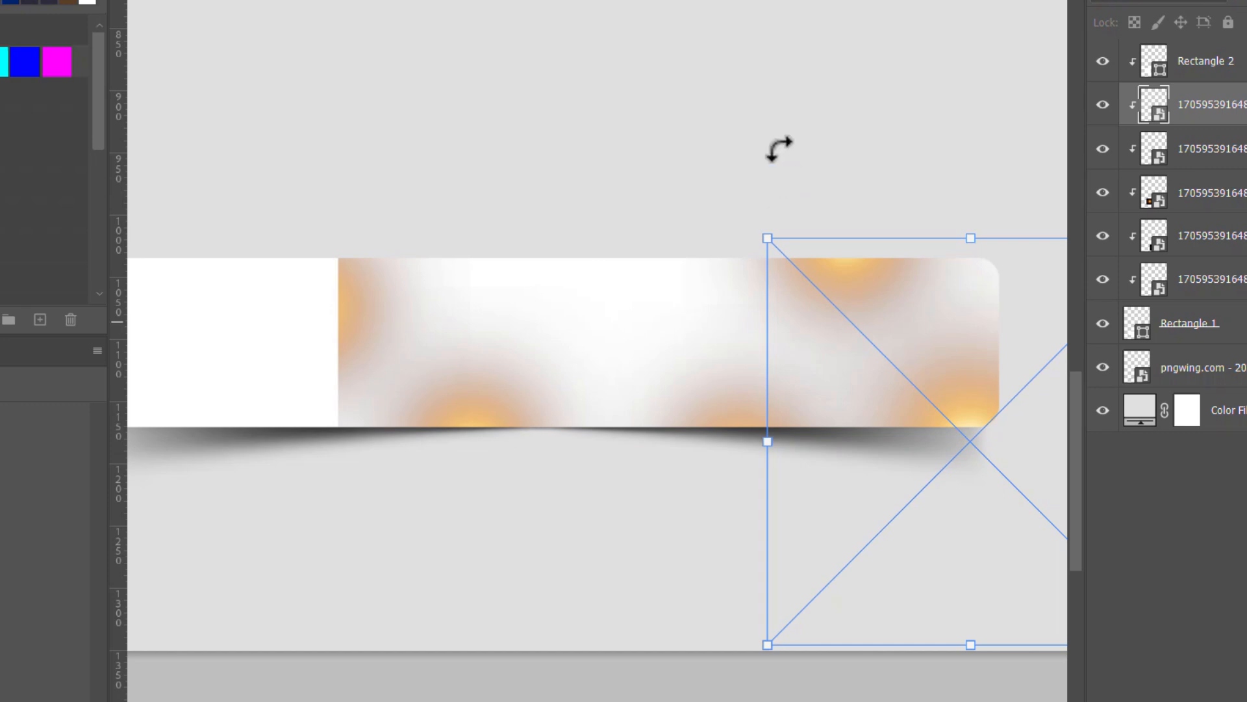
Step: Duplicate the lower-left glow to the bar's upper edge and enlarge the copy to about 402 × 402 px
{"action": "left_click", "coordinate": [476, 410]}
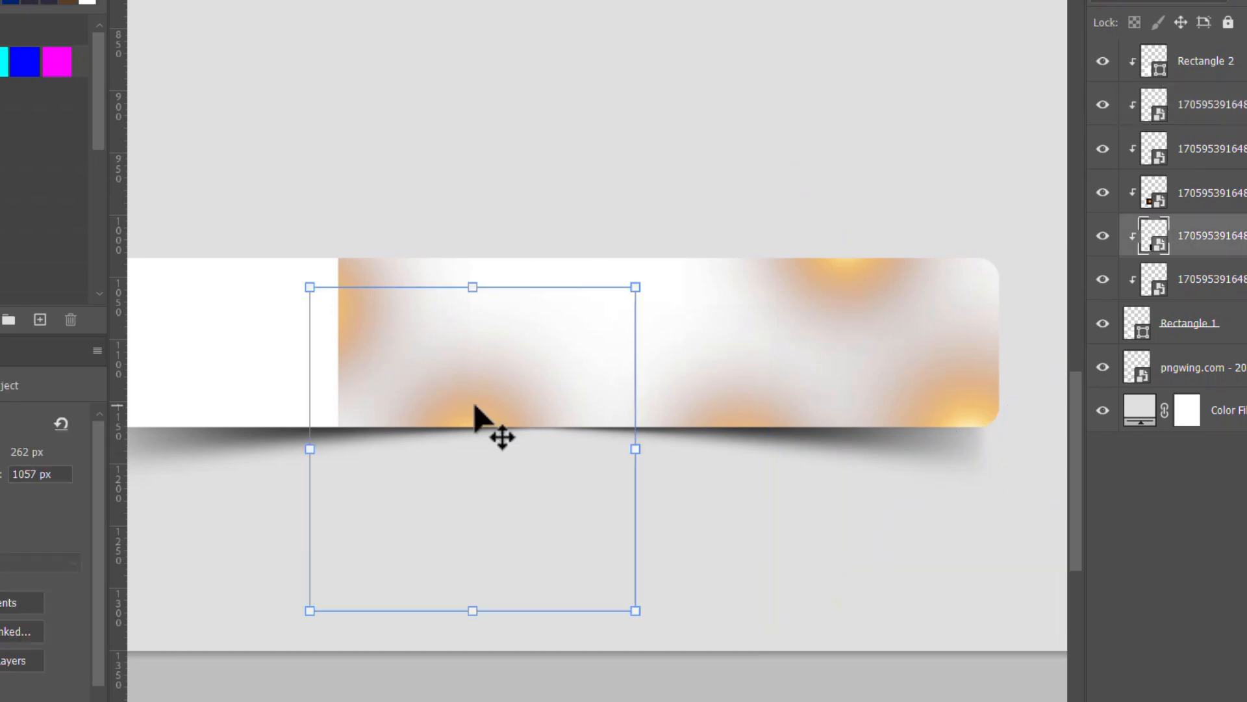
{"action": "left_click_drag", "start_coordinate": [513, 334], "coordinate": [557, 203]}
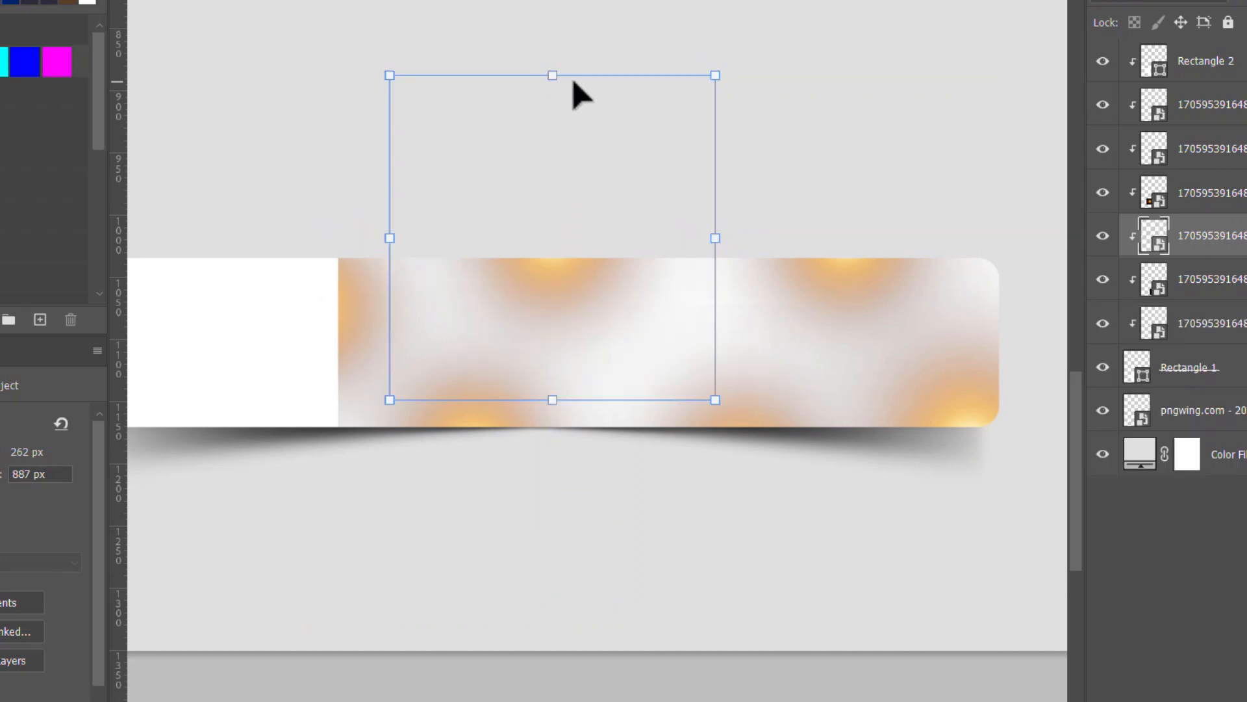
{"action": "left_click_drag", "start_coordinate": [558, 21], "coordinate": [565, 0]}
{"action": "left_click_drag", "start_coordinate": [591, 304], "coordinate": [623, 376]}
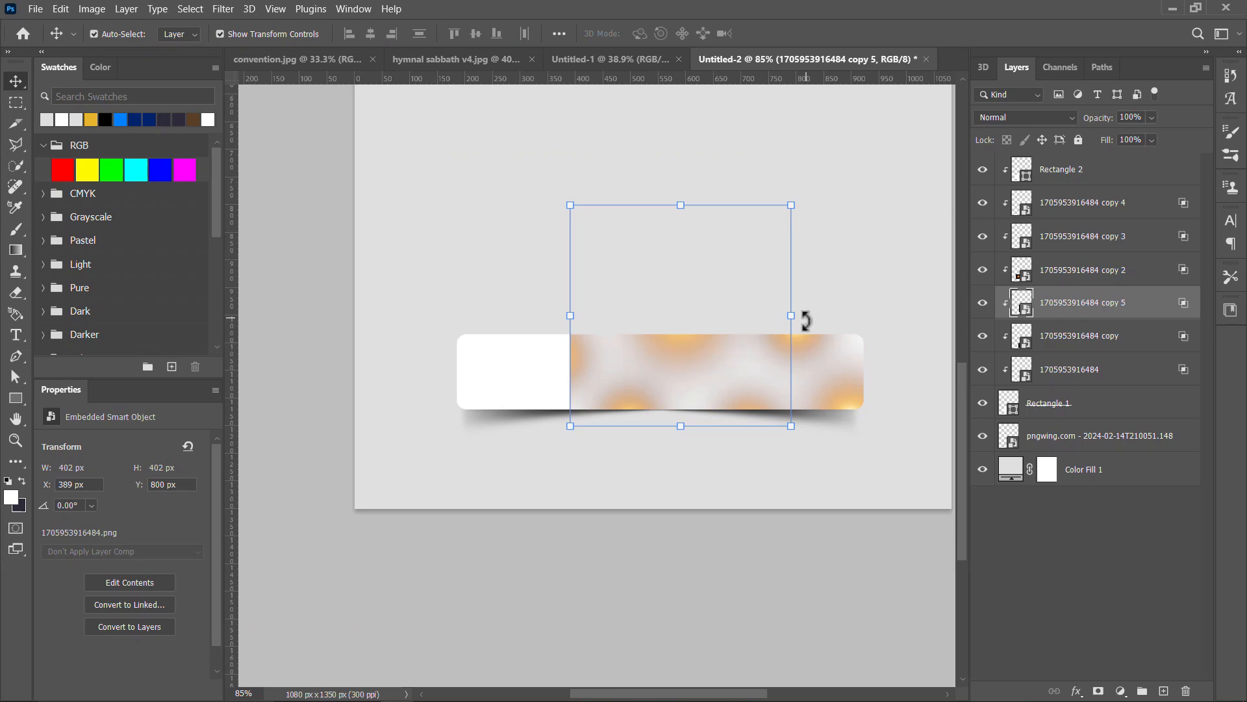
Step: Compare the glowing bar with the bars in hymnal sabbath v4.jpg, convention.jpg and Untitled-1
{"action": "left_click", "coordinate": [849, 281]}
{"action": "scroll", "coordinate": [752, 386], "scroll_direction": "down", "scroll_amount": 3}
{"action": "scroll", "coordinate": [747, 393], "scroll_direction": "up", "scroll_amount": 2}
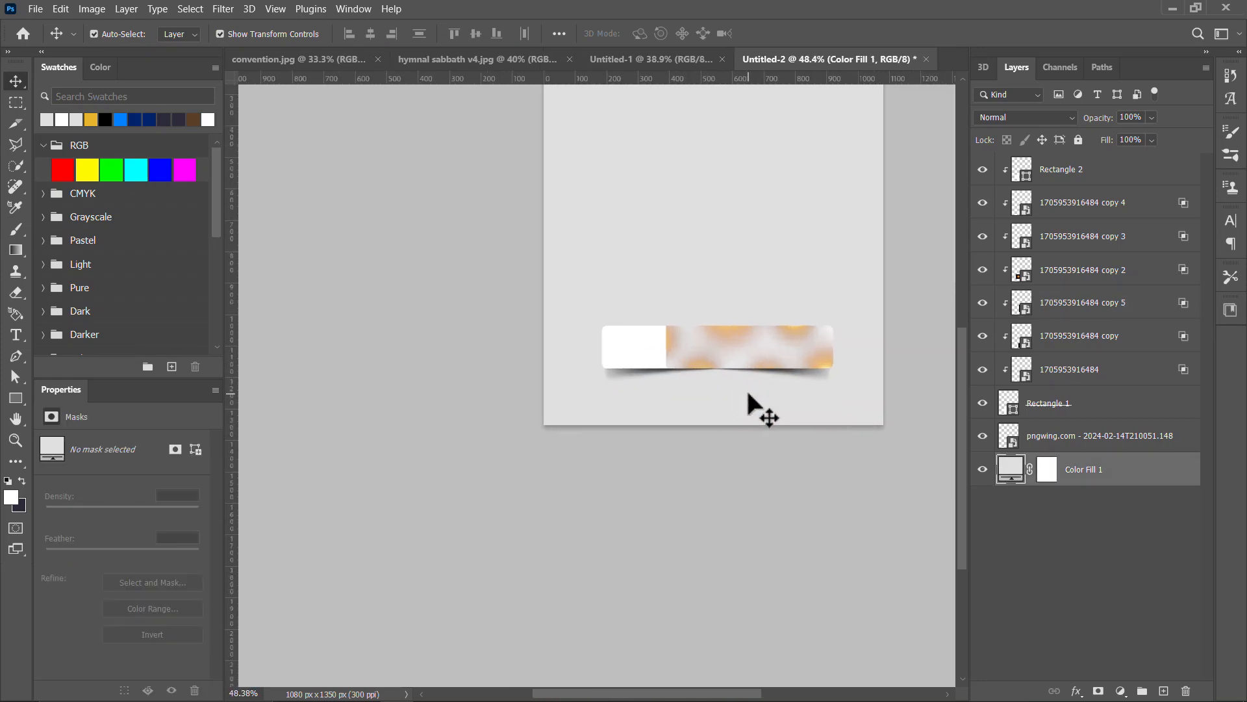
{"action": "left_click", "coordinate": [437, 60]}
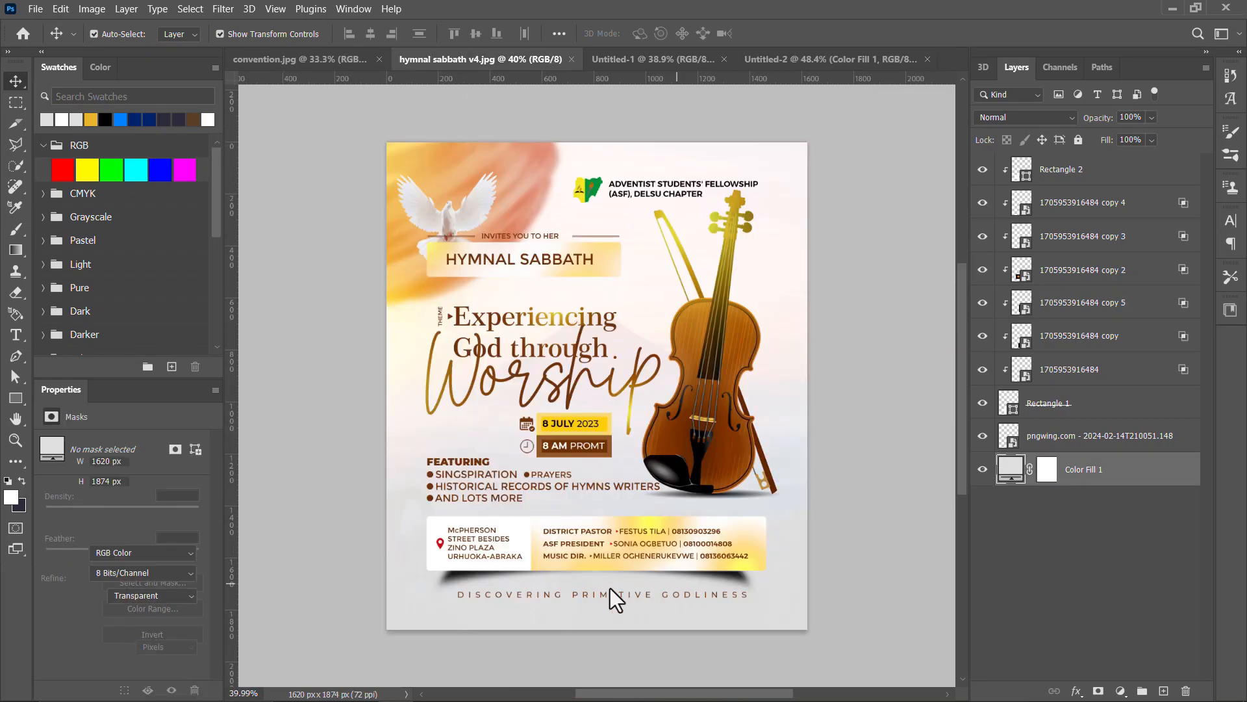
{"action": "left_click", "coordinate": [321, 58]}
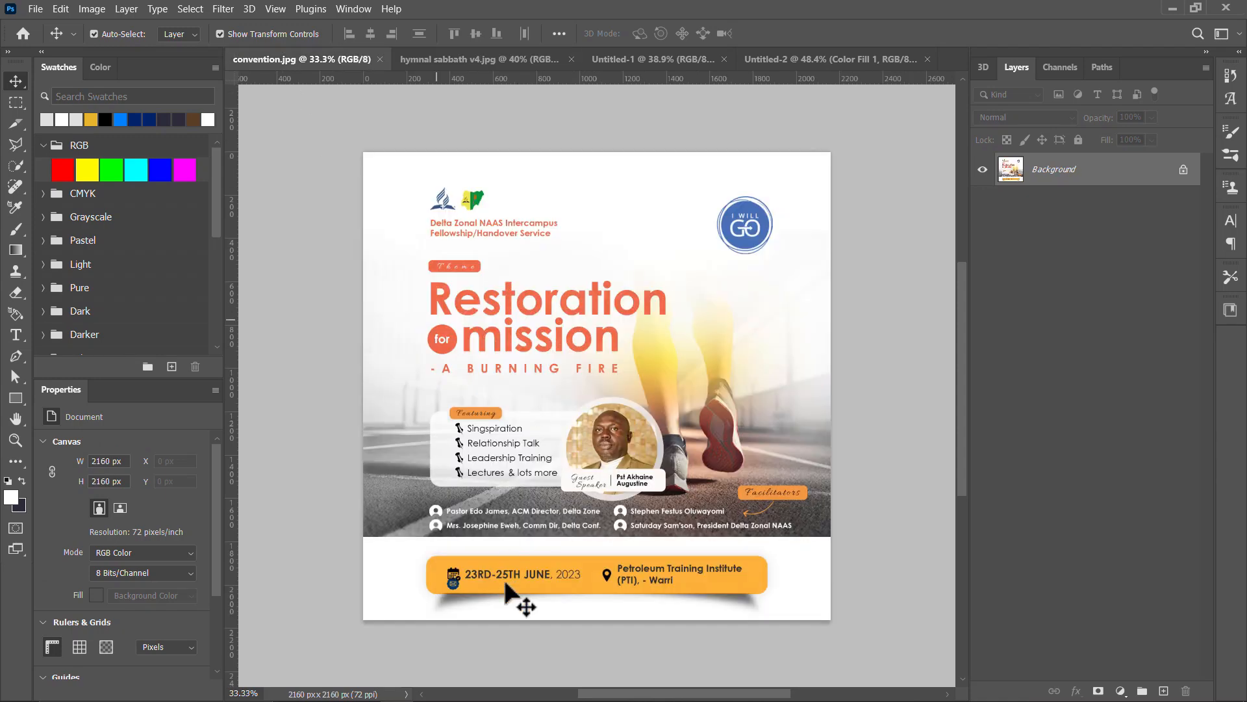
{"action": "left_click", "coordinate": [470, 62]}
{"action": "left_click", "coordinate": [629, 63]}
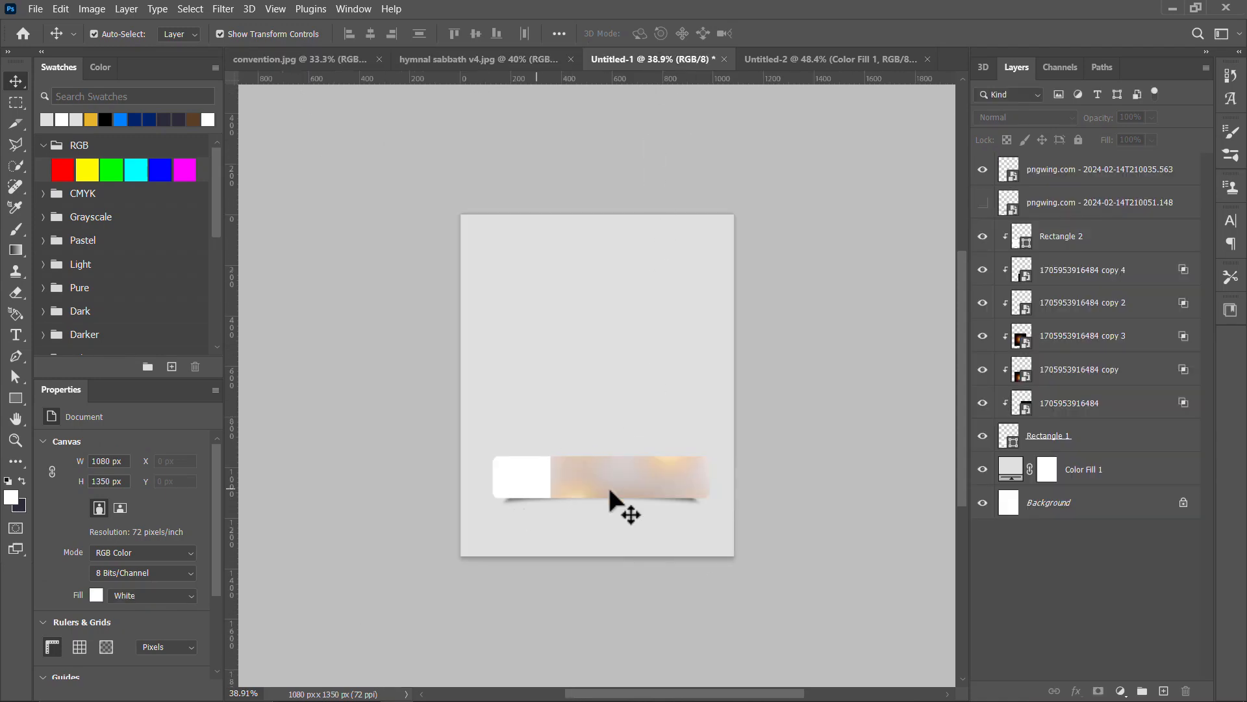